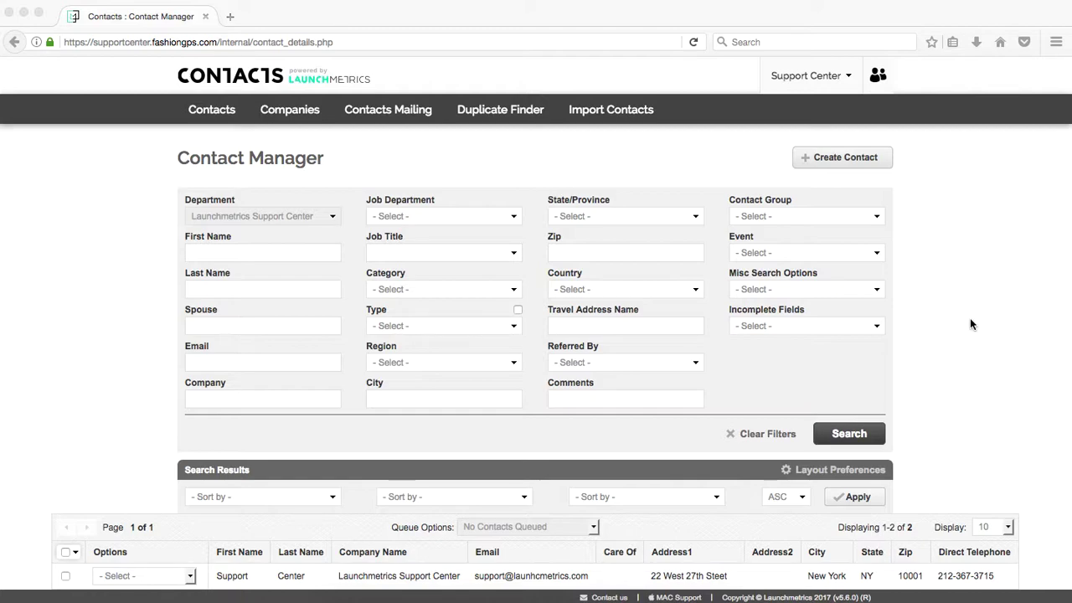
Switch from Contact Manager to the Import Contacts page.
click(874, 165)
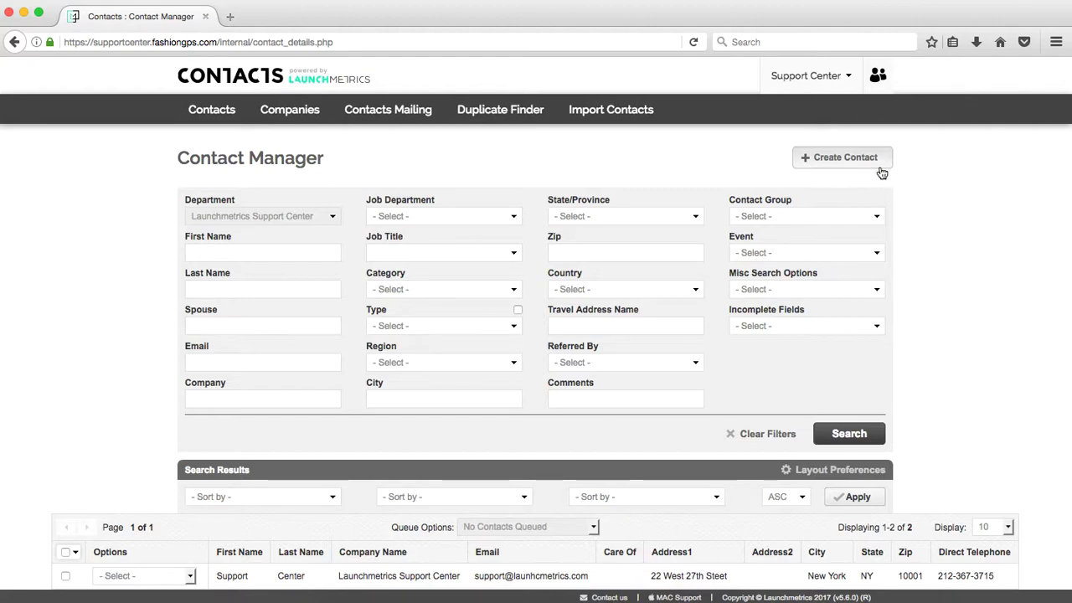
click(613, 118)
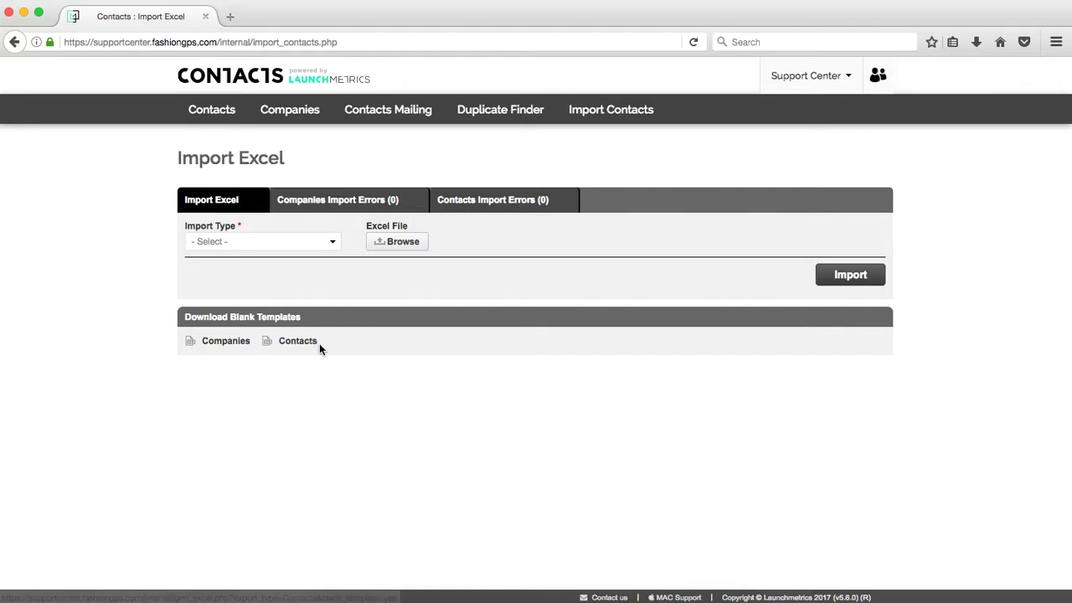
Reload the Import Excel page and download the blank Contacts template.
click(617, 117)
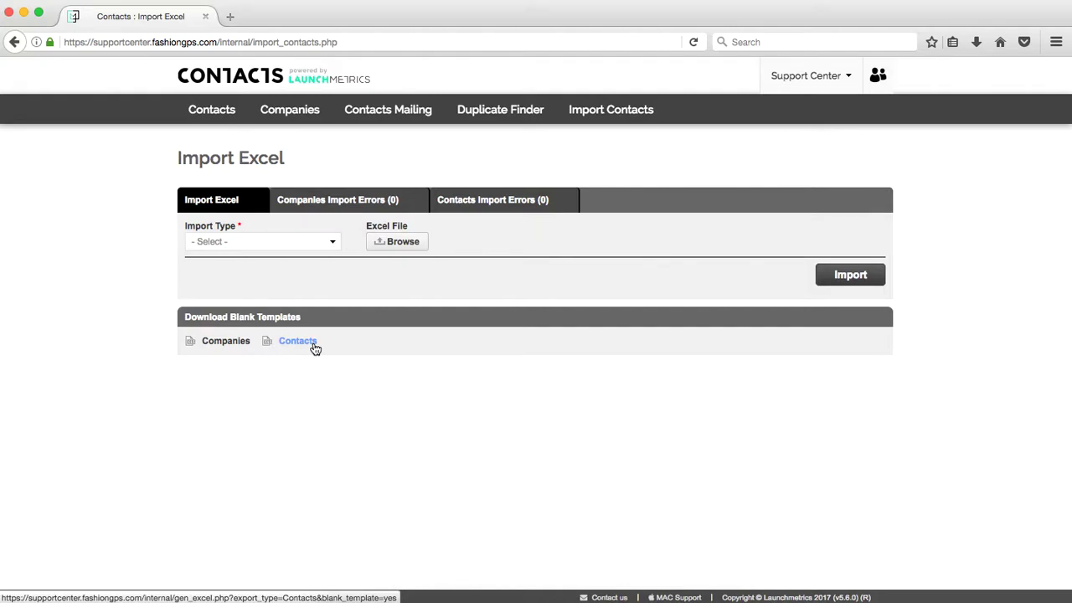
click(315, 345)
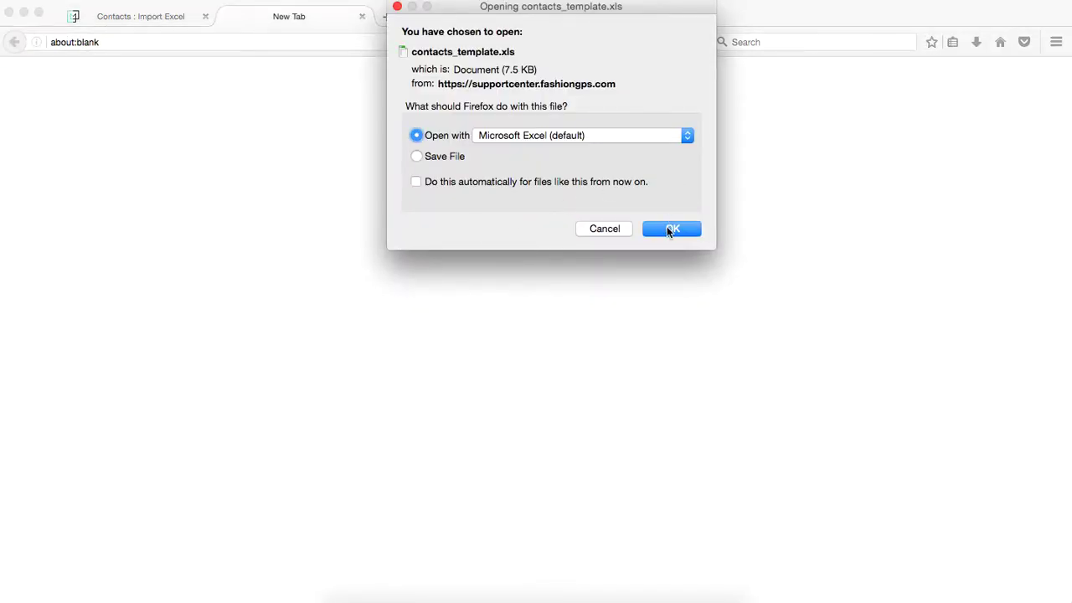
Open contacts_template-48 in Excel, enlarge its window and auto-fit all columns to their headers.
click(671, 229)
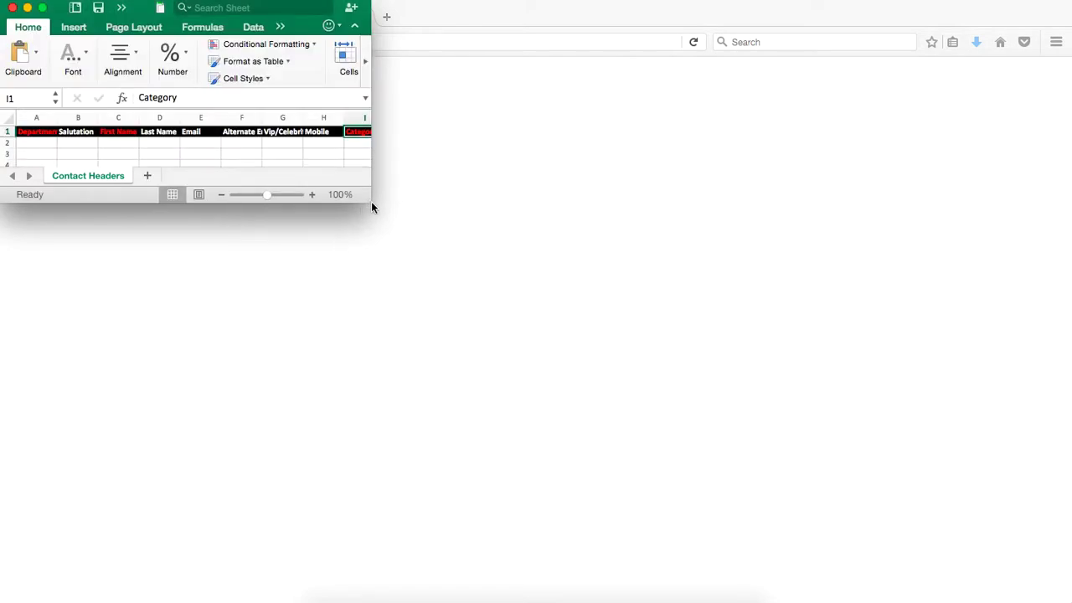
drag(373, 206, 808, 454)
click(8, 118)
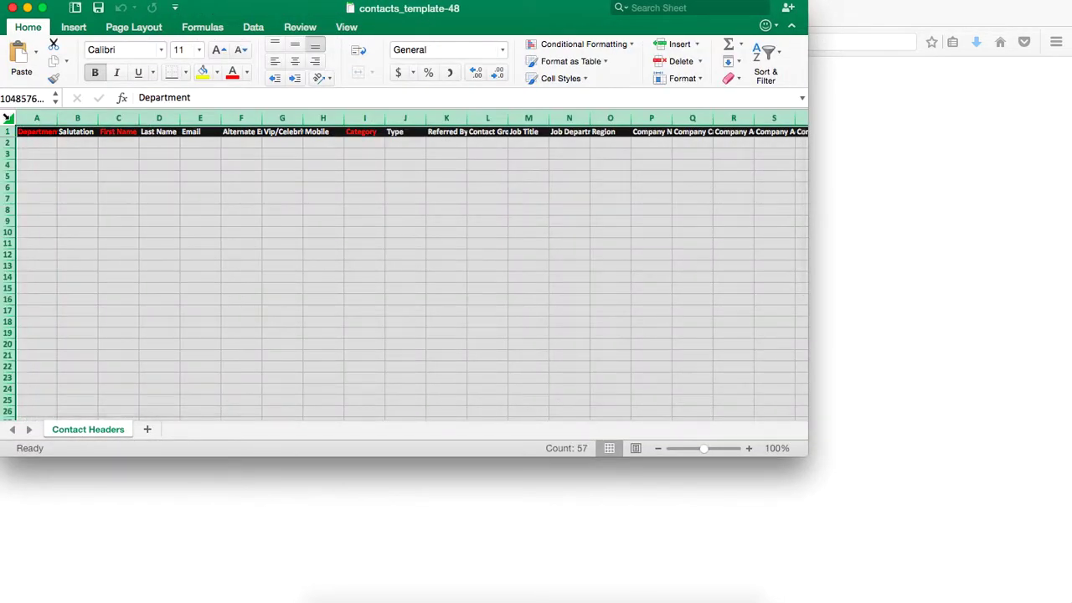
double_click(57, 117)
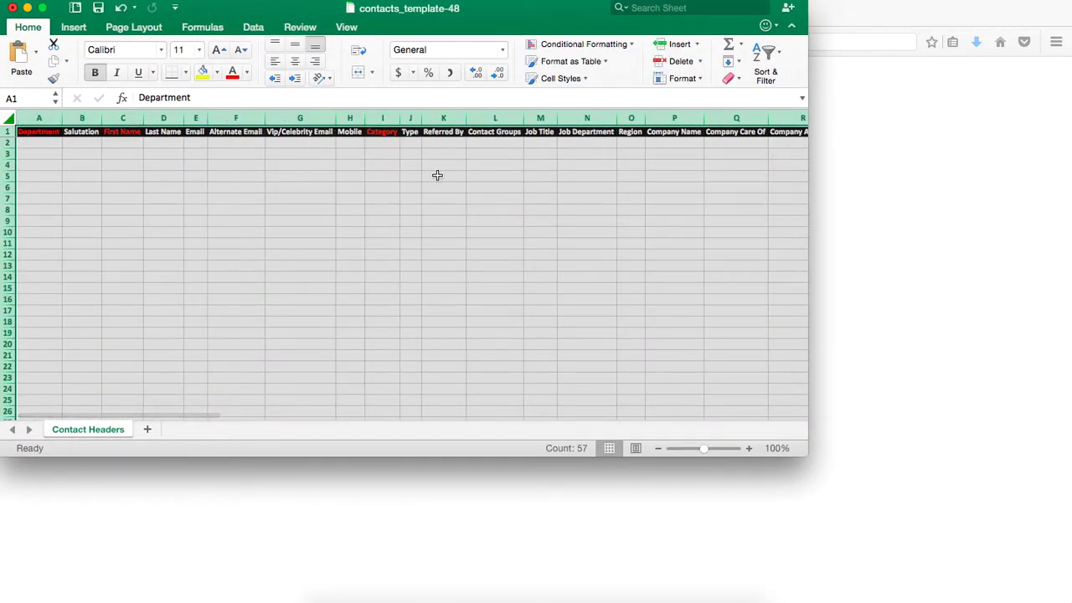
drag(507, 9, 572, 36)
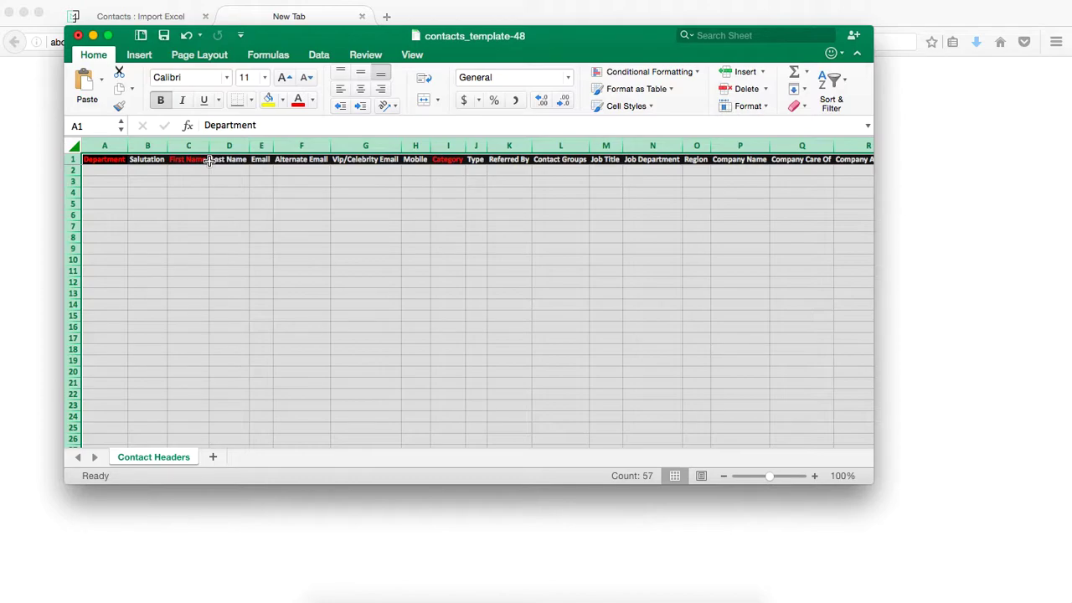
click(114, 170)
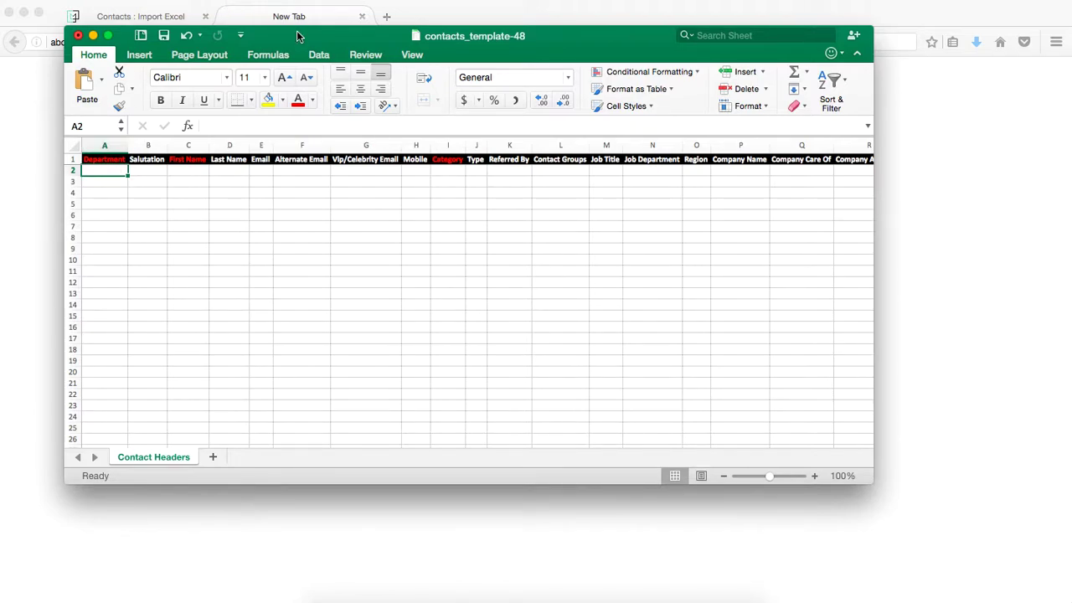
drag(297, 41, 449, 12)
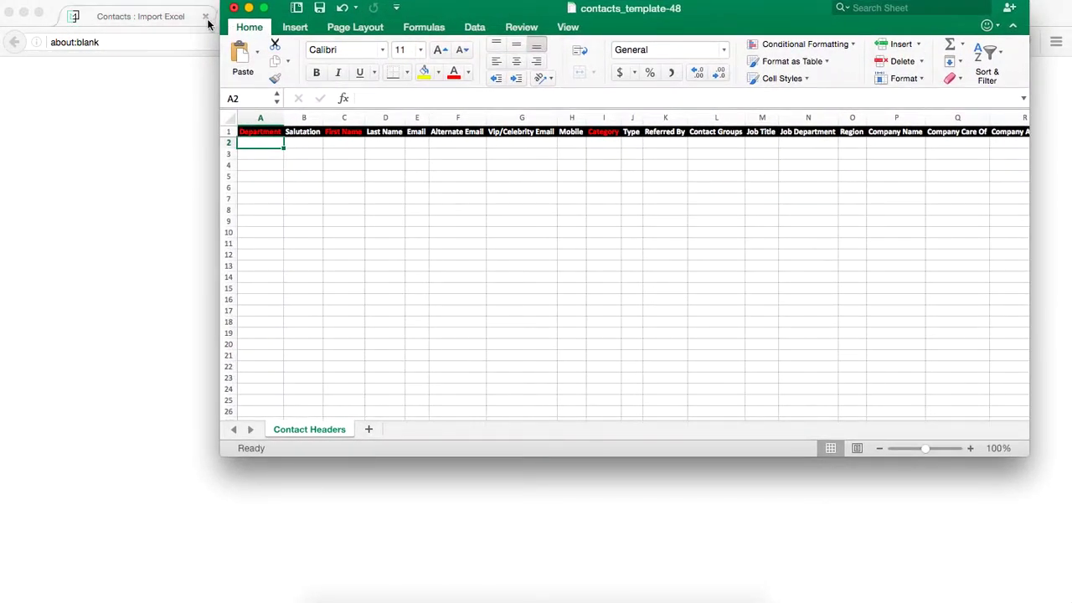
Close the extra New Tab and go back to Contacts > Contact Manager.
click(153, 21)
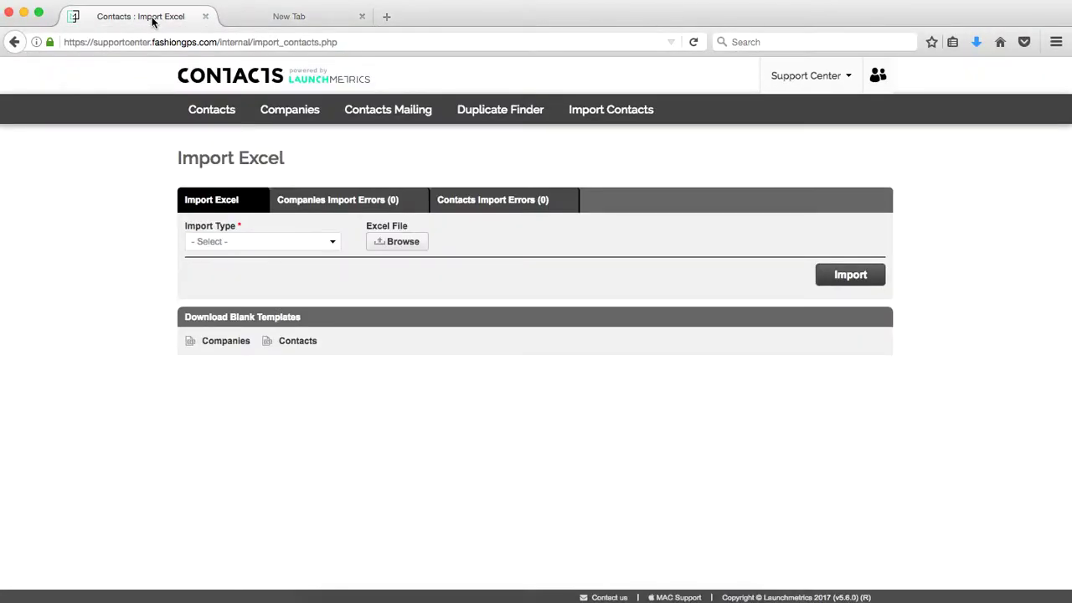
click(362, 16)
mouse_move(213, 113)
click(228, 144)
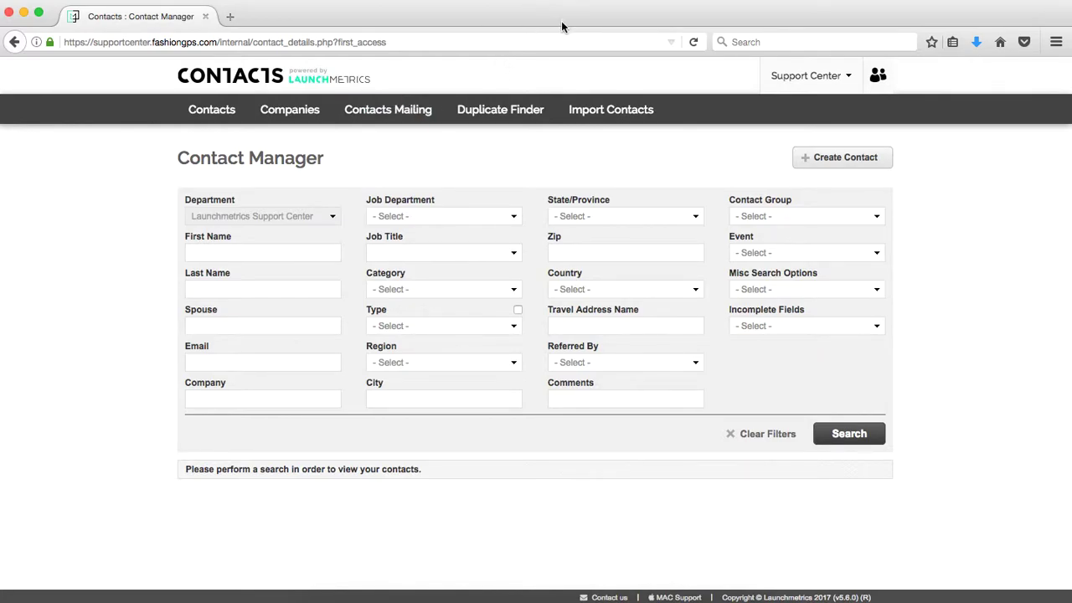
key(ctrl+Up)
Enter 'Launchmetrics Support Center' as the department in A2 and fill it down to row 6.
click(824, 255)
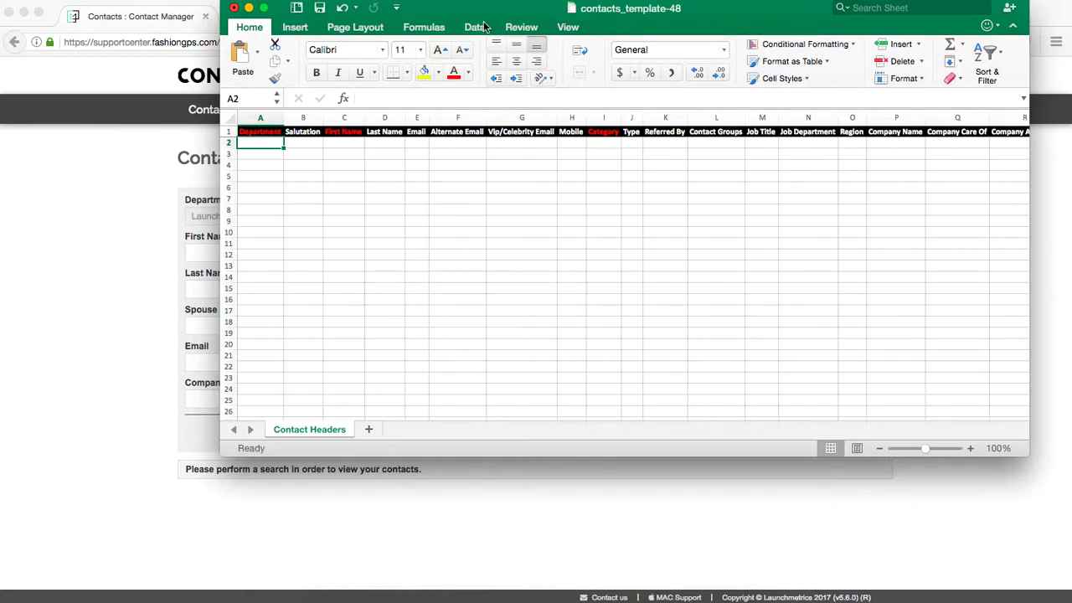
drag(487, 12, 624, 12)
text(L)
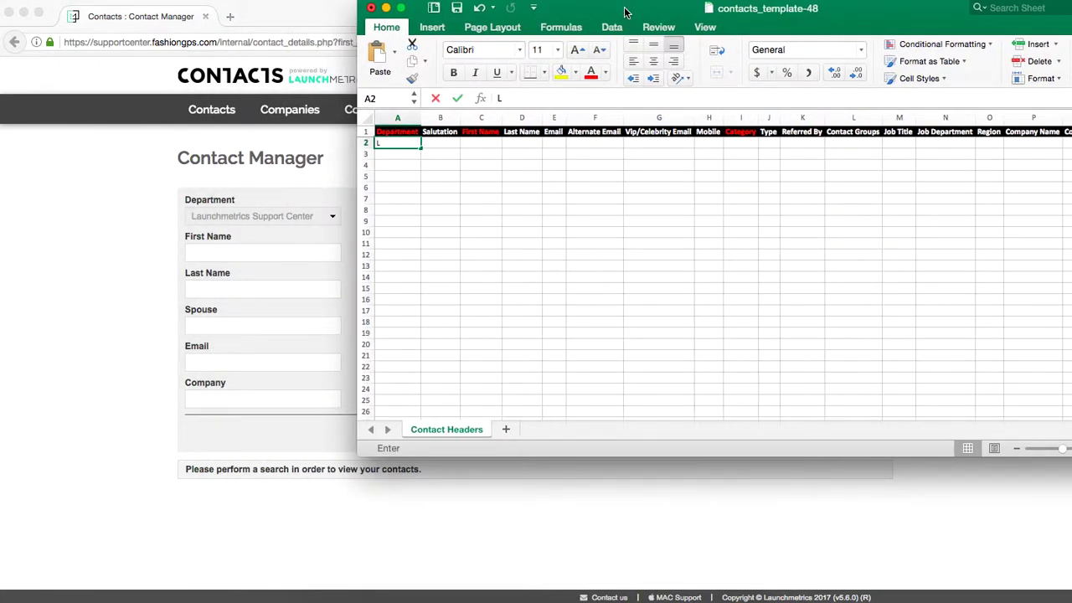
text(aunchmetrics)
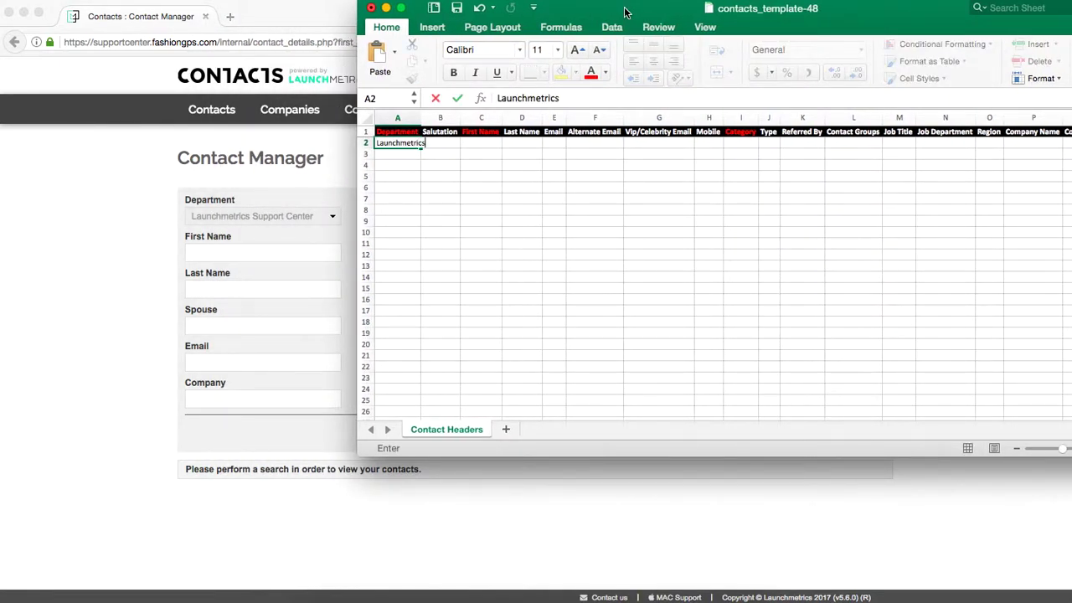
text( Support Center)
key(Return)
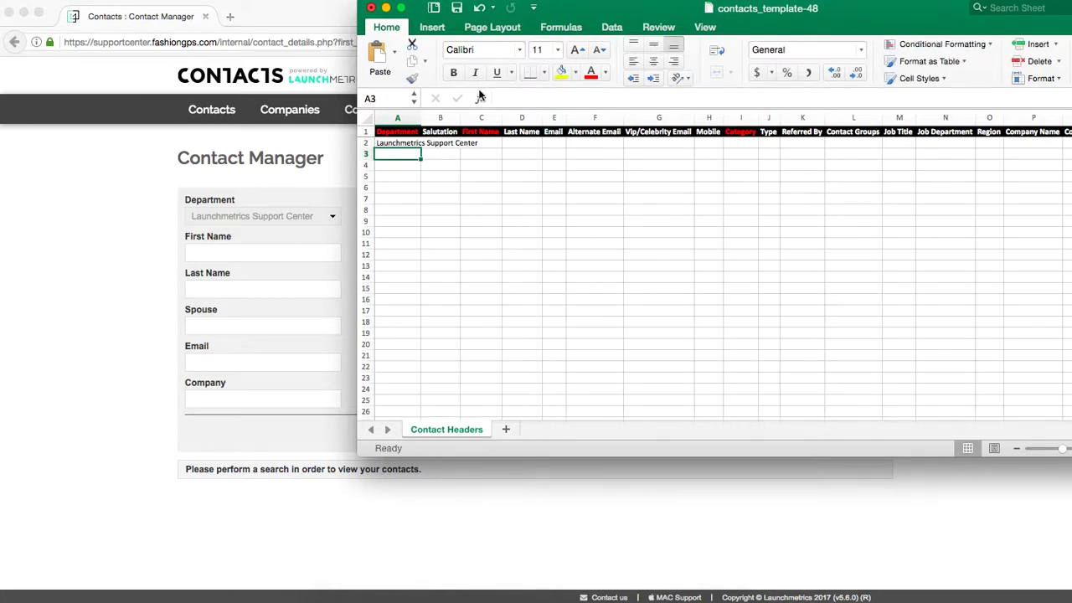
drag(423, 113, 480, 112)
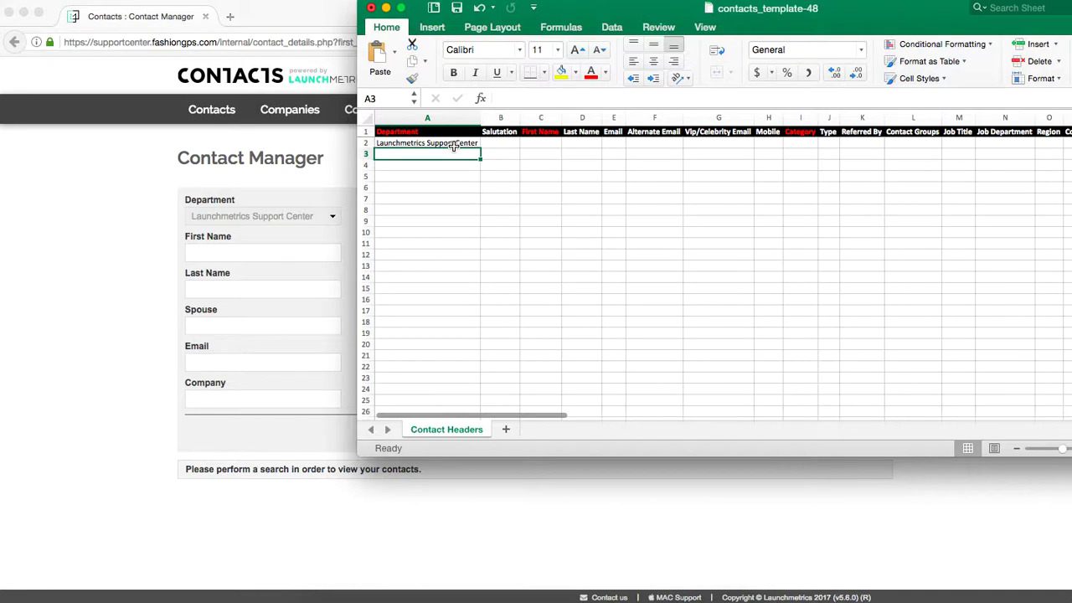
click(454, 146)
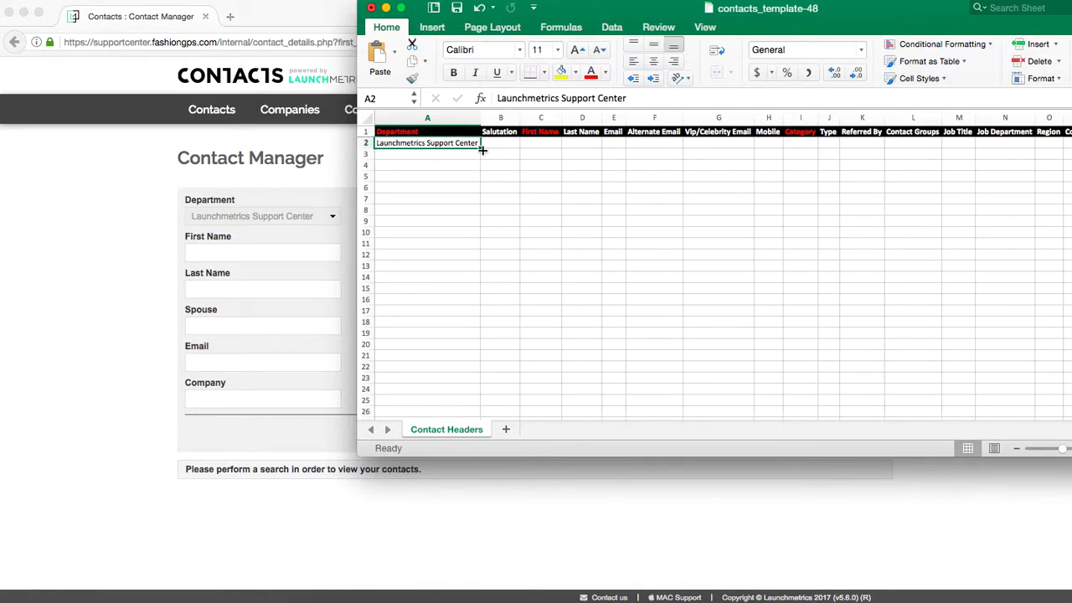
drag(480, 148, 479, 200)
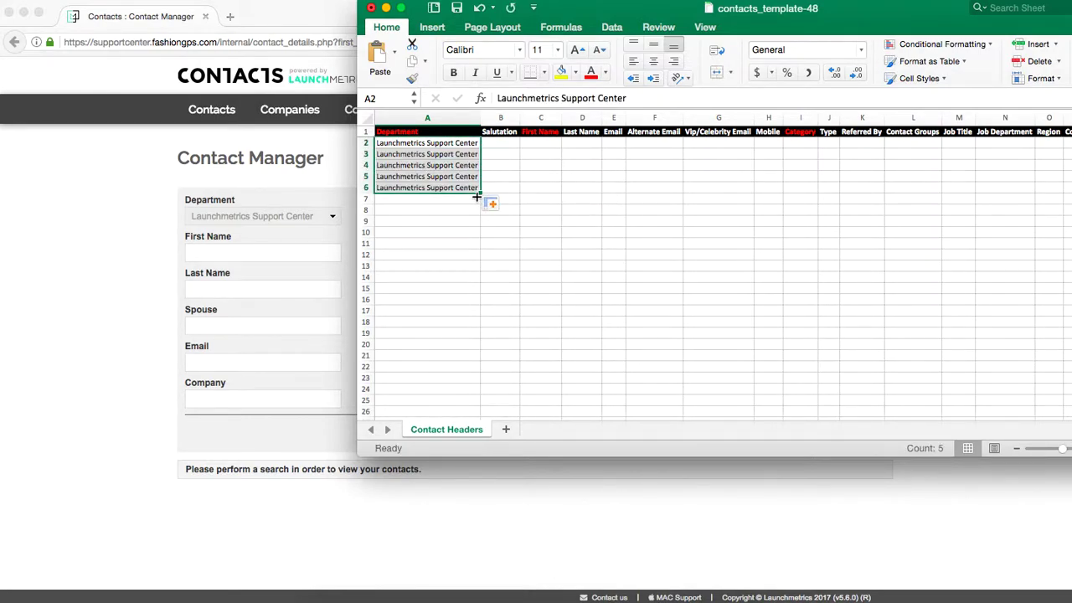
Enter the first and last names of the five contacts in columns C and D, rows 2–6.
click(557, 144)
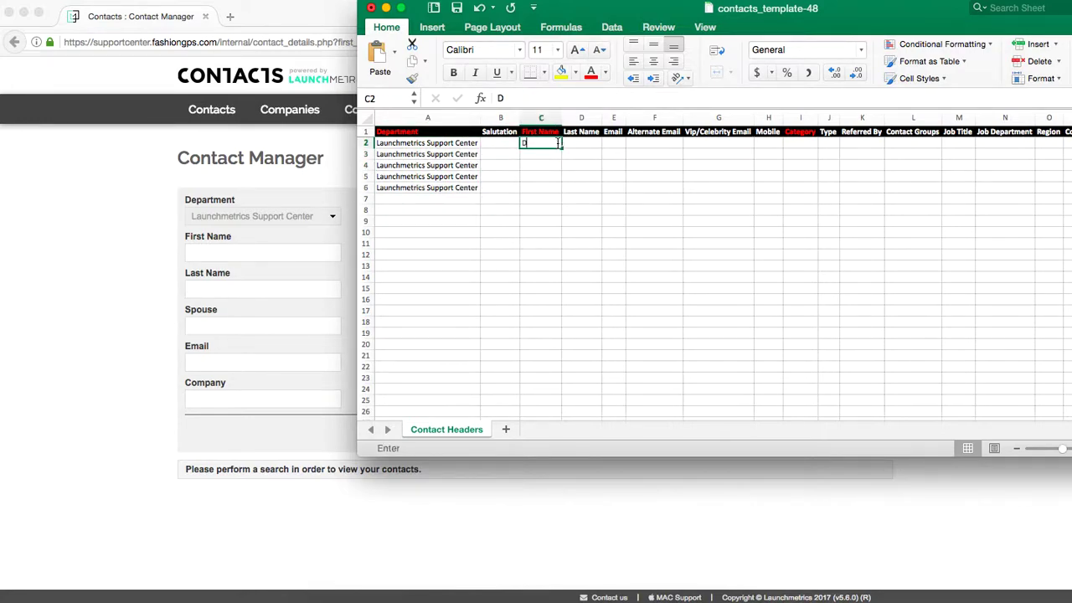
key(Tab)
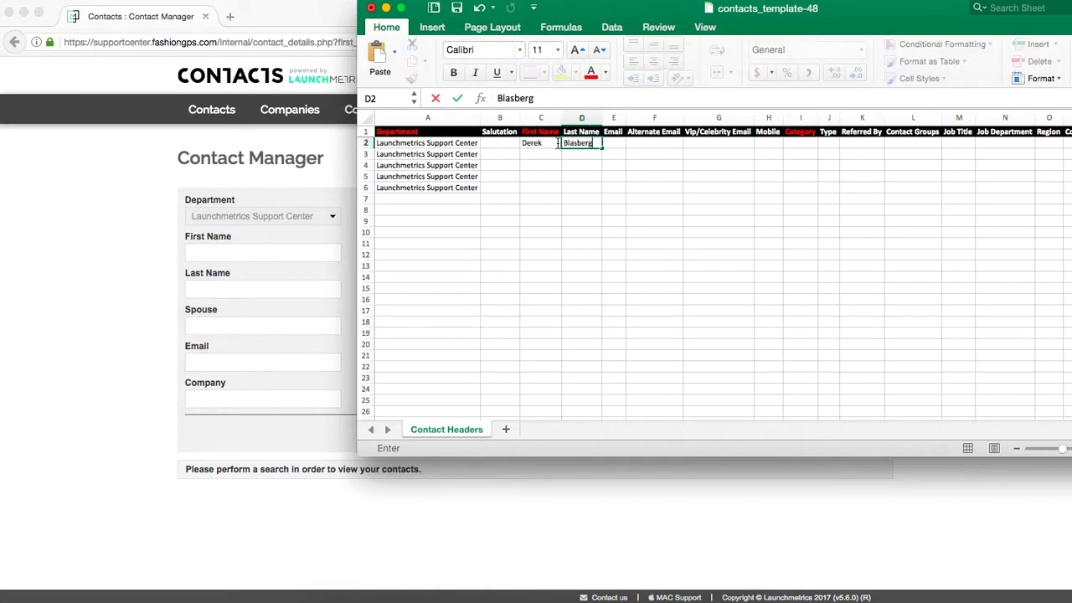
key(Return)
key(Tab)
key(Return)
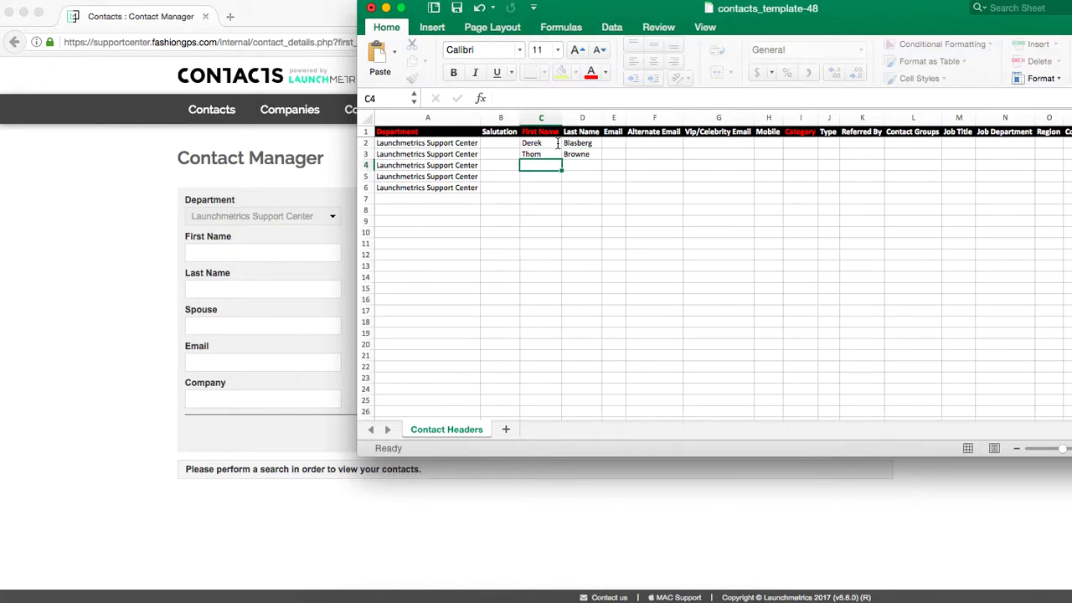
key(Tab)
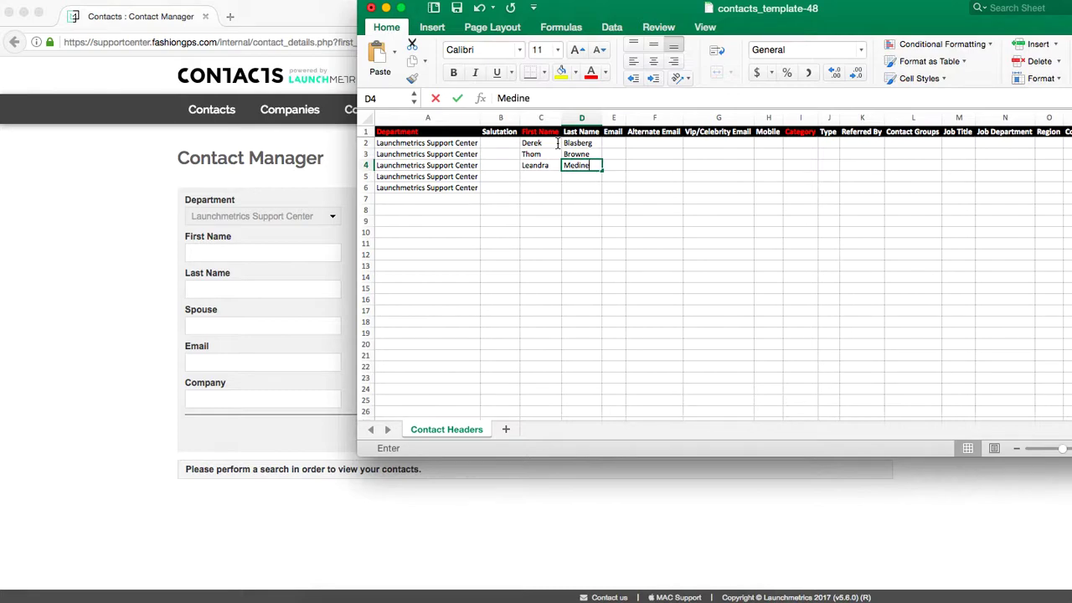
key(Return)
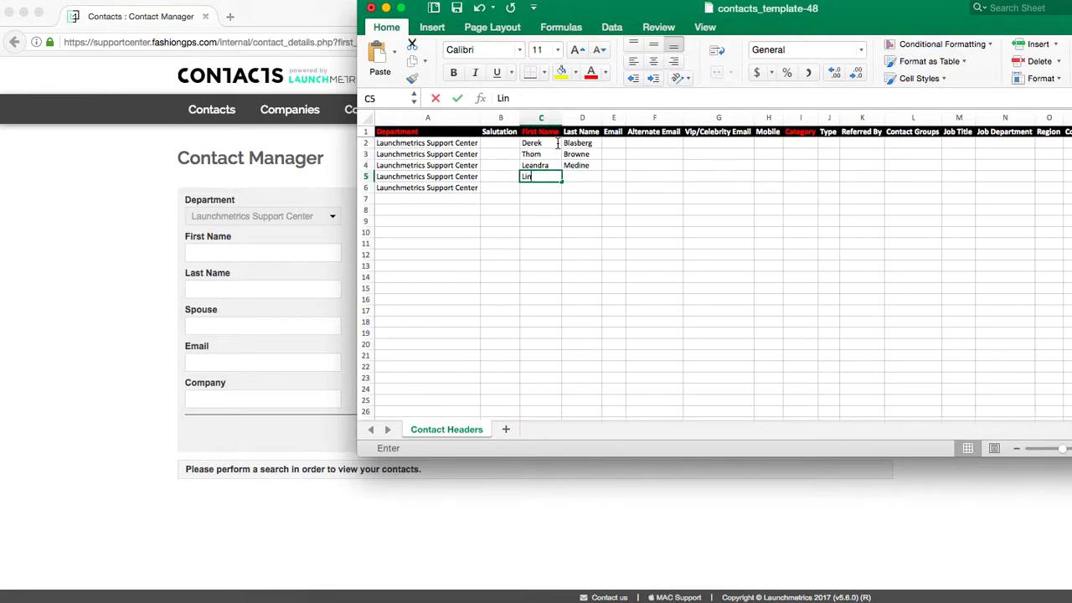
key(Tab)
key(Return)
key(Tab)
key(BackSpace)
key(BackSpace)
key(BackSpace)
key(BackSpace)
key(BackSpace)
key(Tab)
Enter the support e-mail address for the first contact in E2.
key(Up)
key(Up)
key(Up)
key(Up)
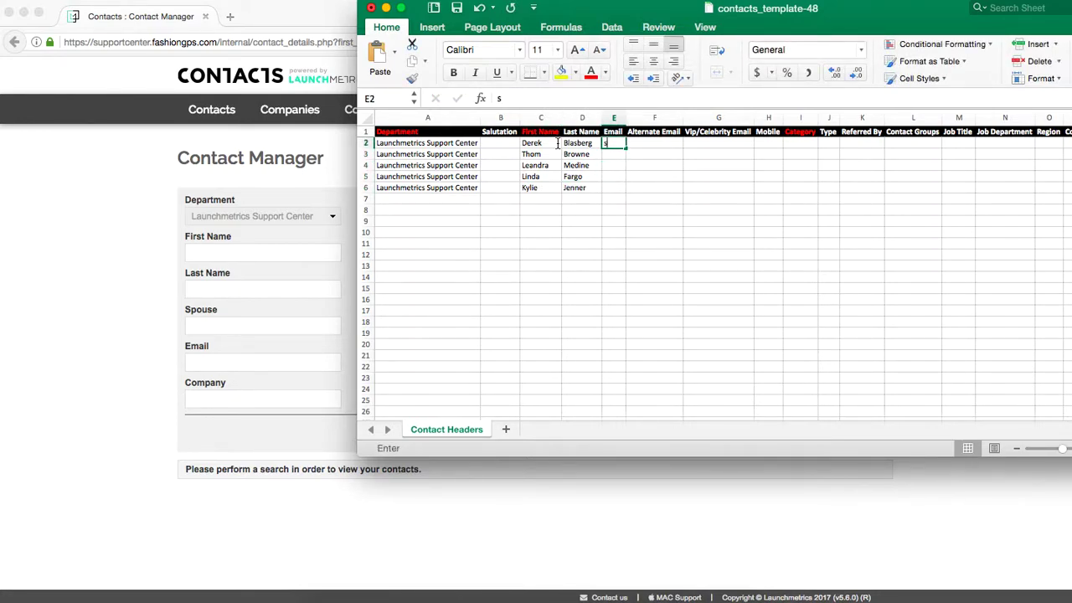
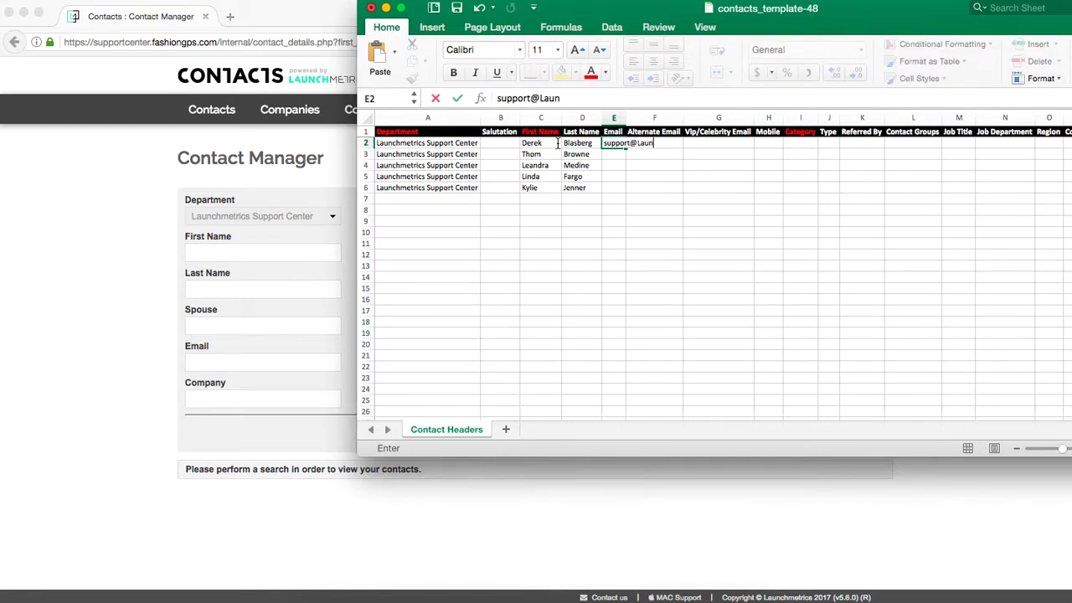
key(Return)
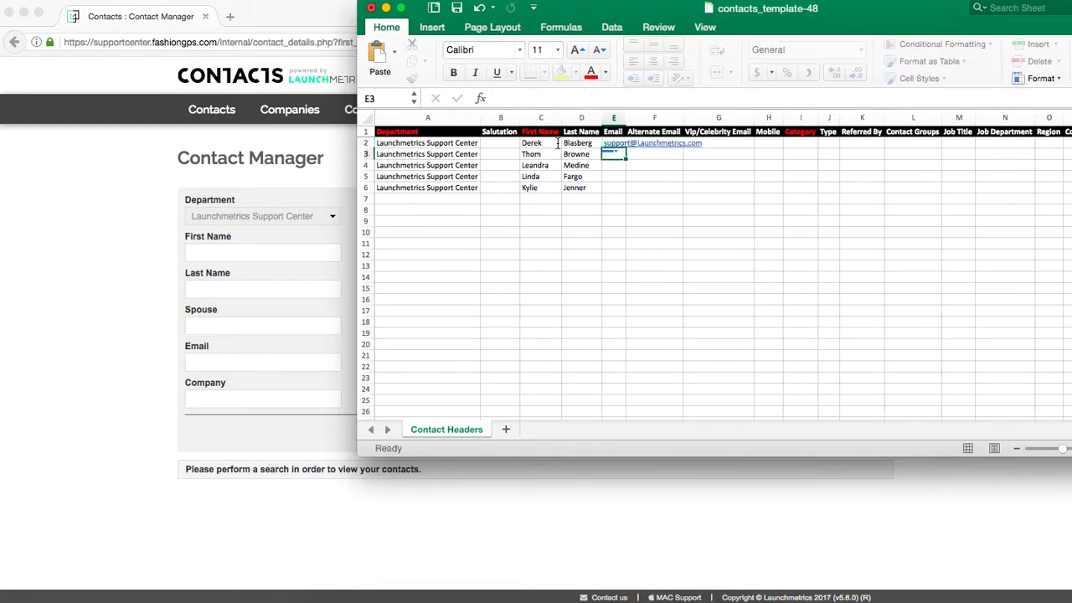
Auto-fit the Email column and copy the address from E2 down through E6.
double_click(627, 118)
click(701, 145)
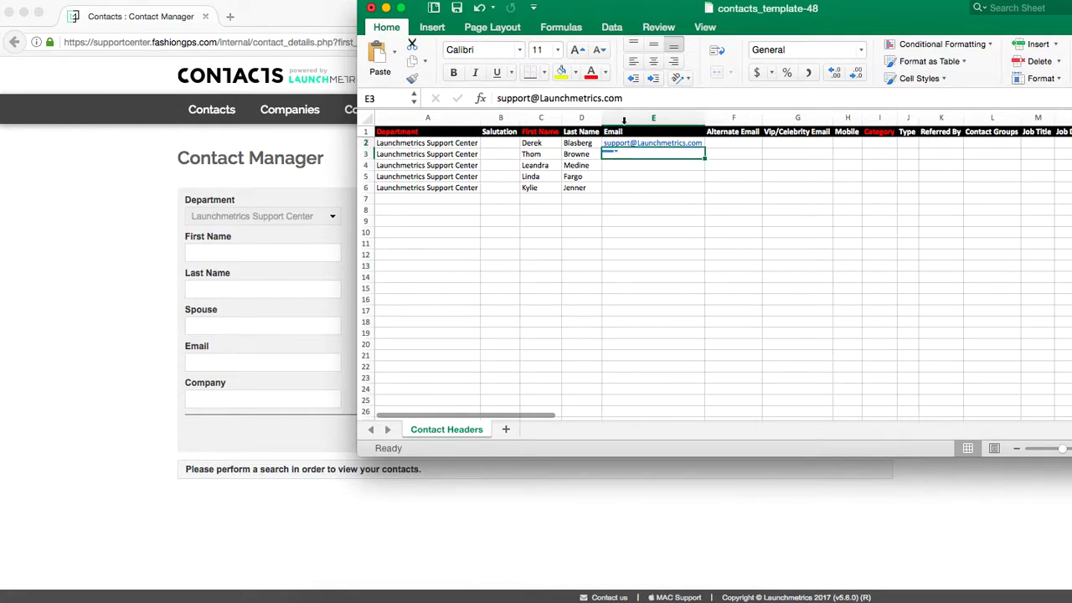
drag(707, 147, 701, 194)
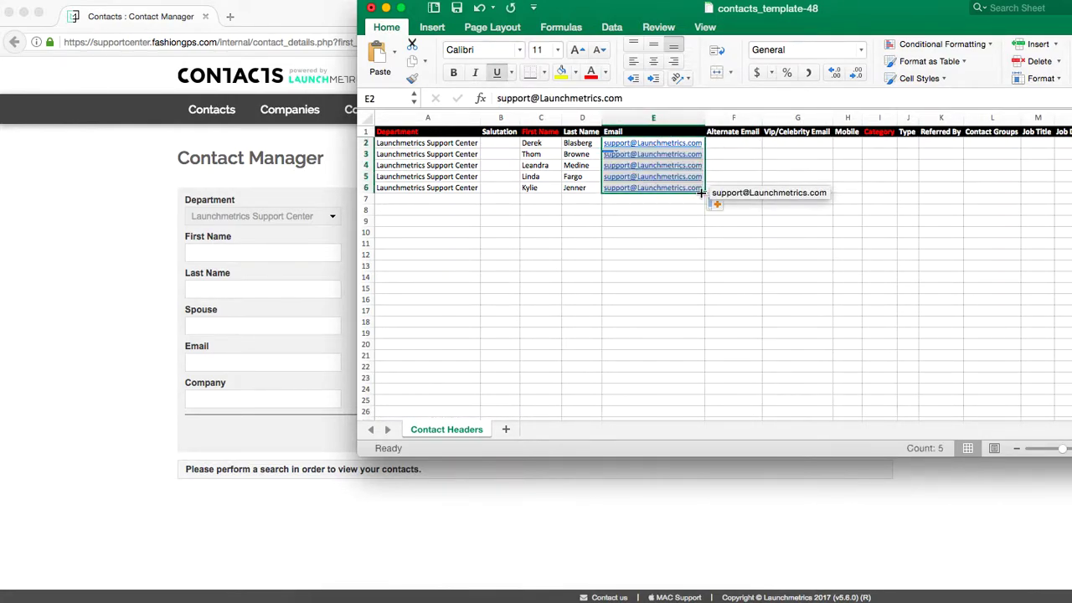
click(756, 233)
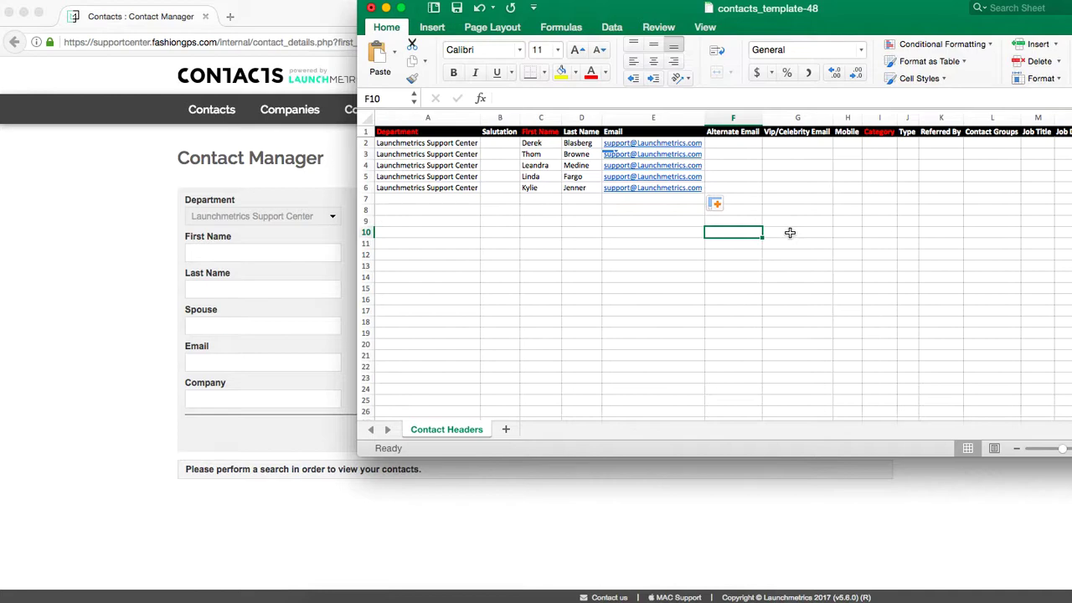
scroll(842, 216, right, 2)
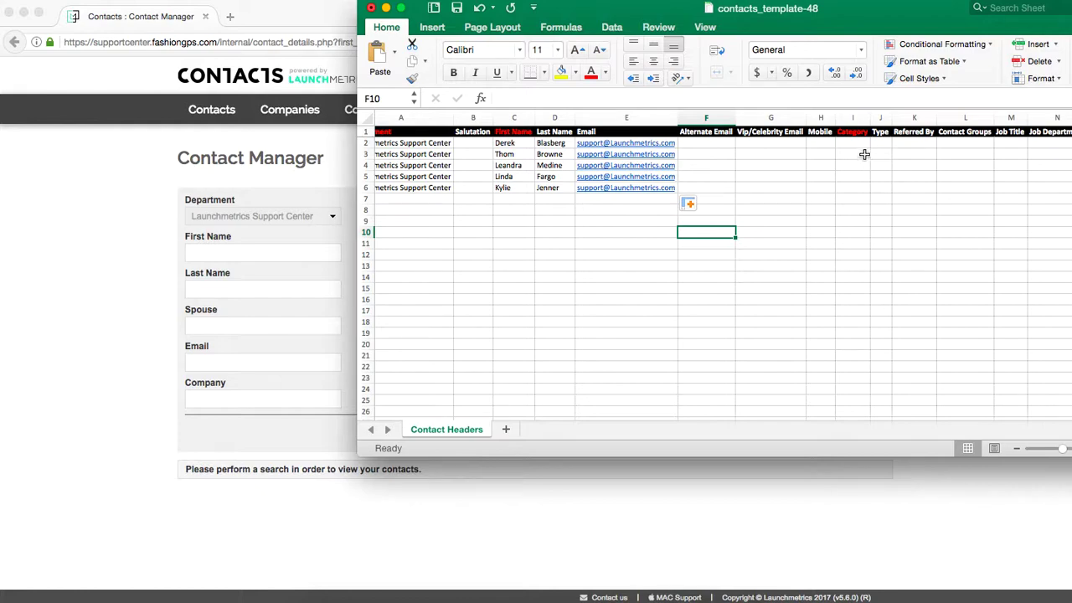
drag(880, 32, 757, 32)
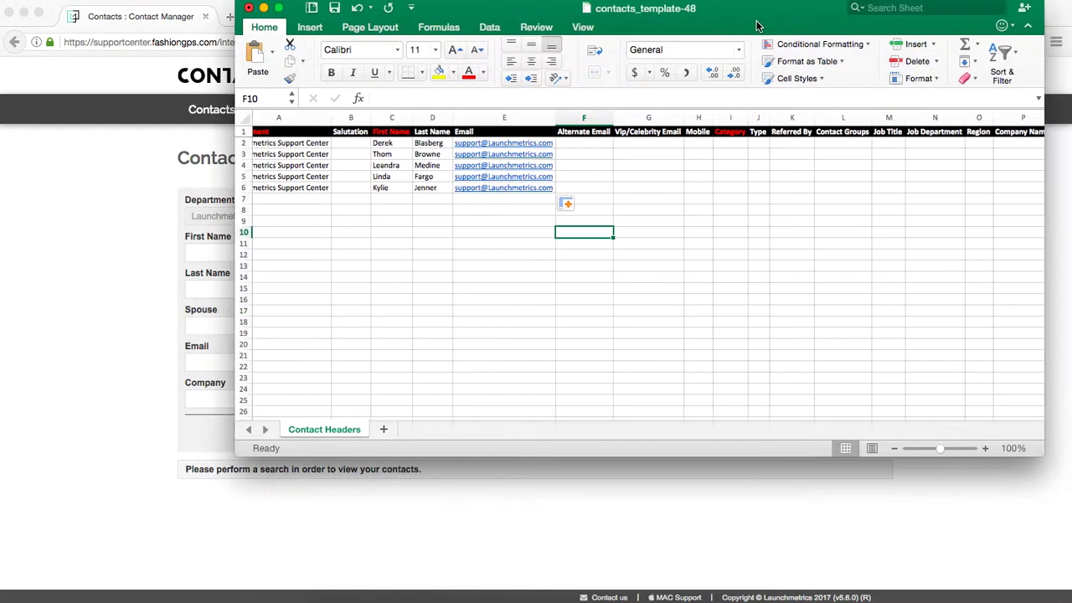
click(732, 145)
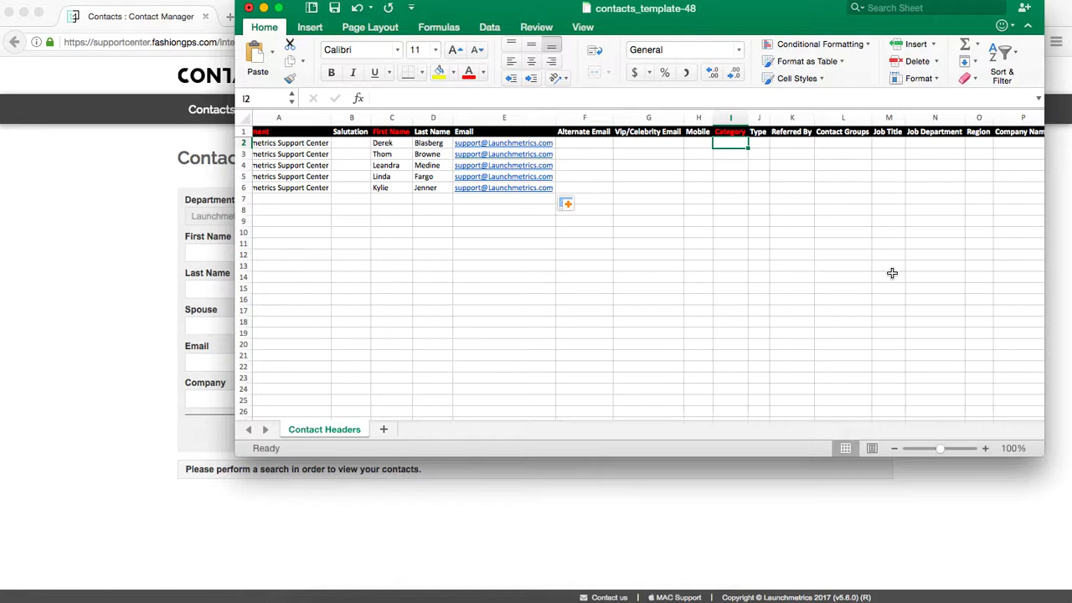
Enter categories PRESS, VIP, PRESS, RETAIL and VIP in I2:I6.
text(PRESS)
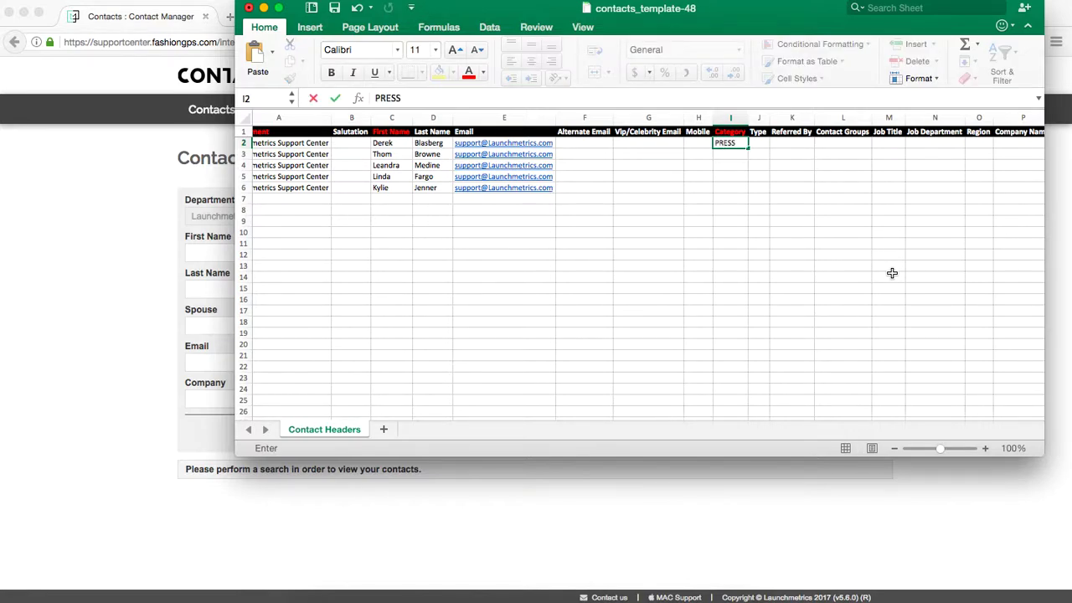
key(Return)
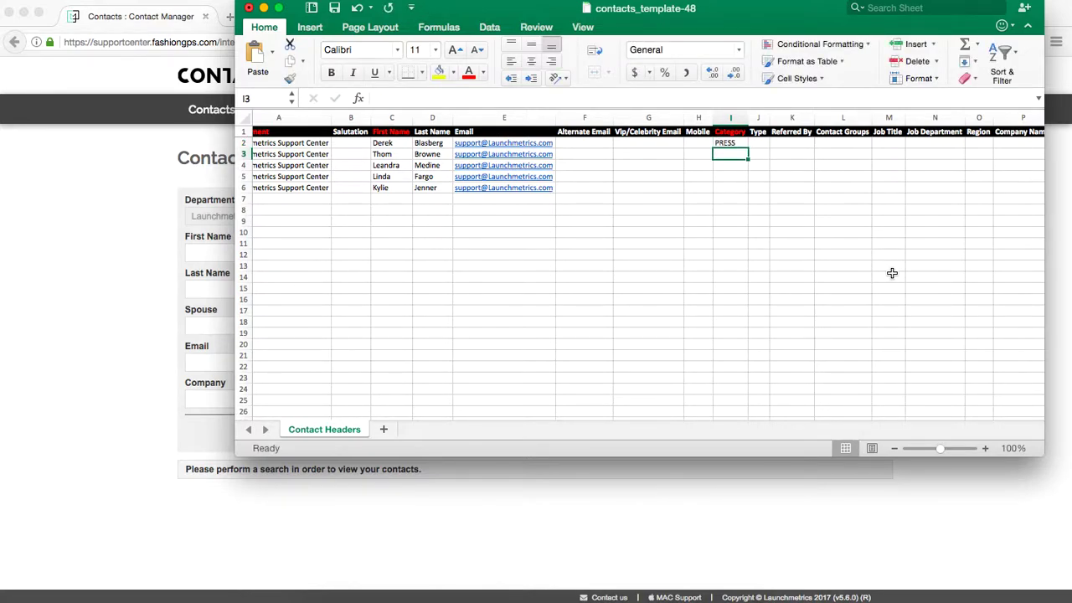
text(VIP)
key(Return)
text(PRESS)
key(Return)
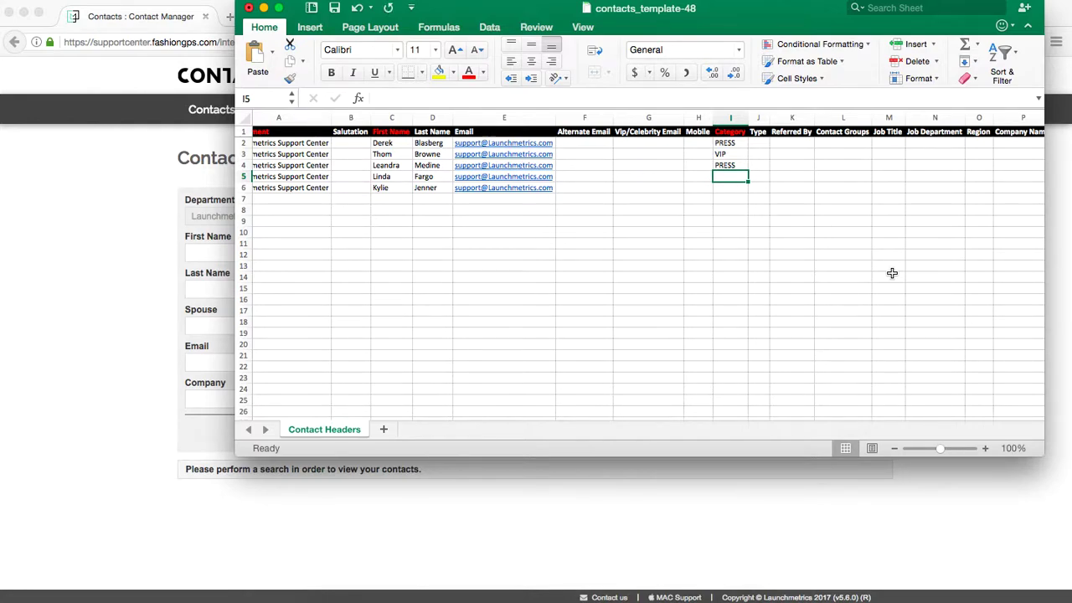
text(RETAIL)
key(Return)
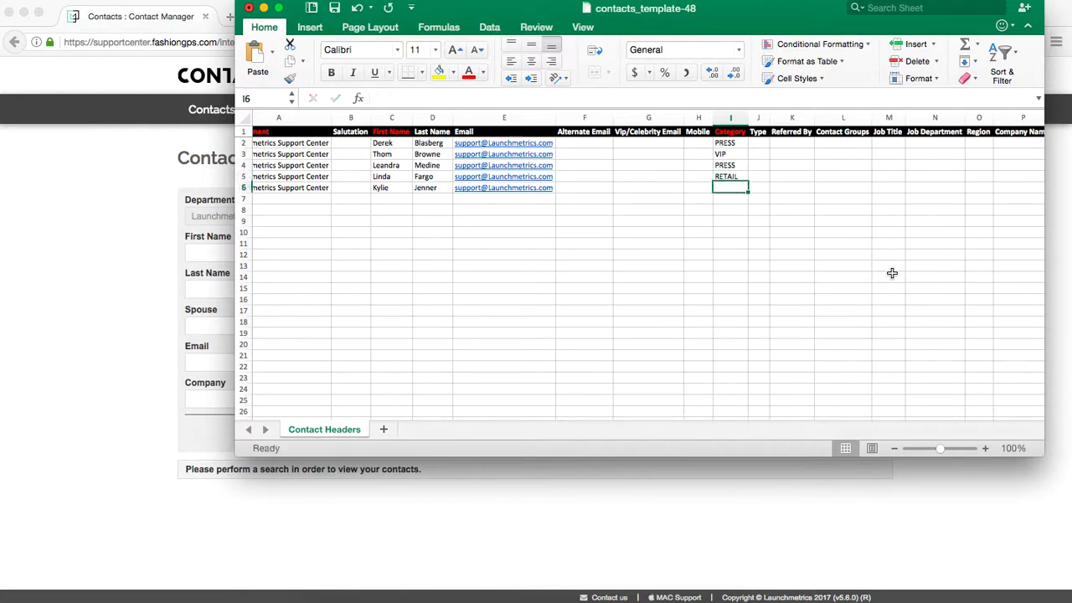
text(VIP)
key(Tab)
Enter types Editor, Designer, Blogger, Luxury and 'Celebrity, Fashion' in J2:J6, widening column J.
key(Up)
key(Up)
key(Up)
key(Up)
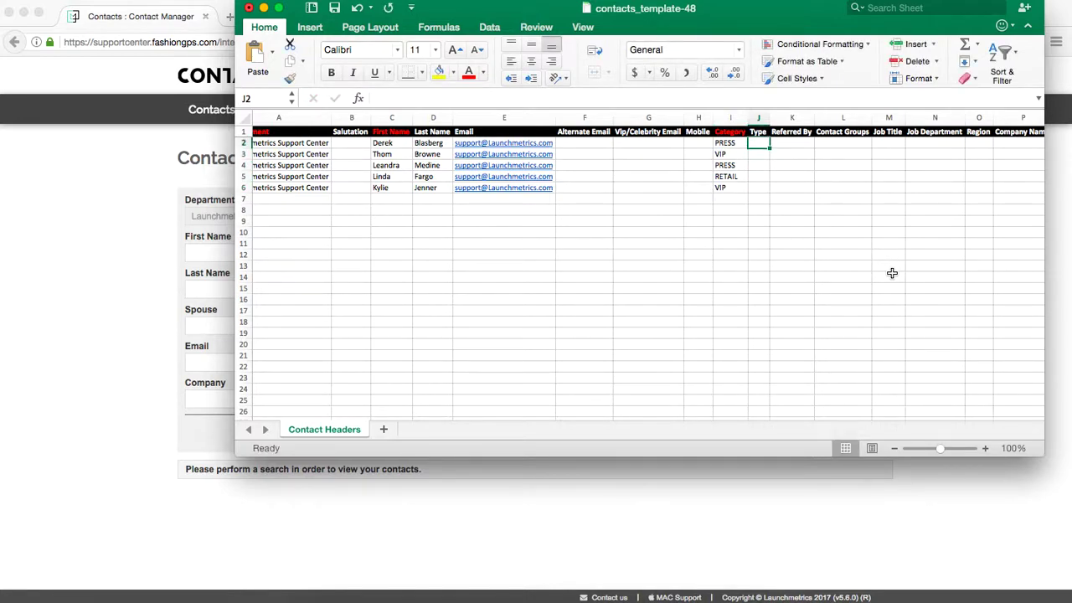
text(Editor)
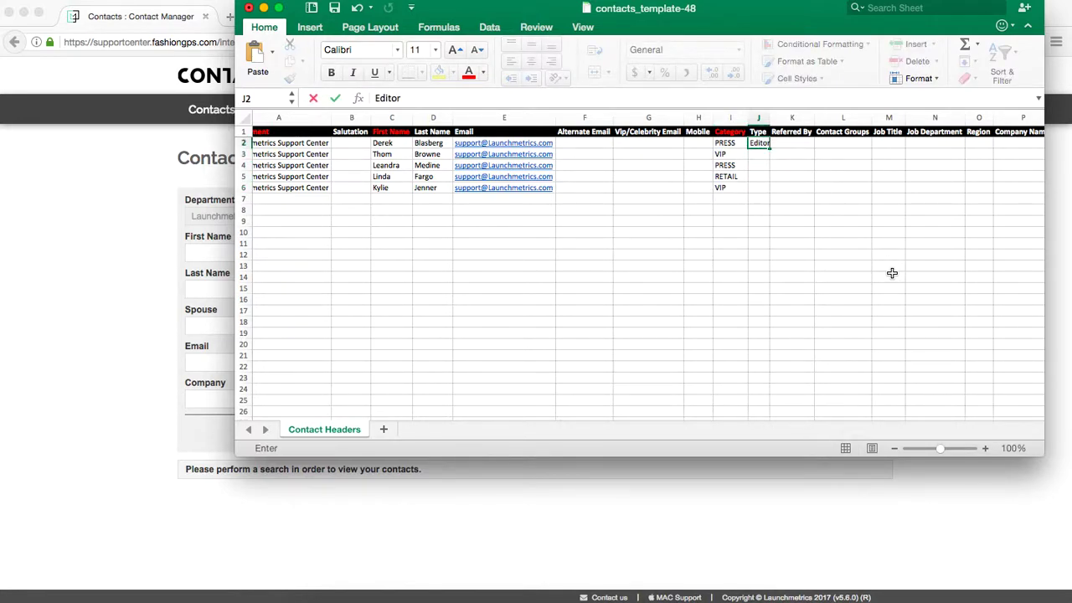
key(Return)
text(Designer)
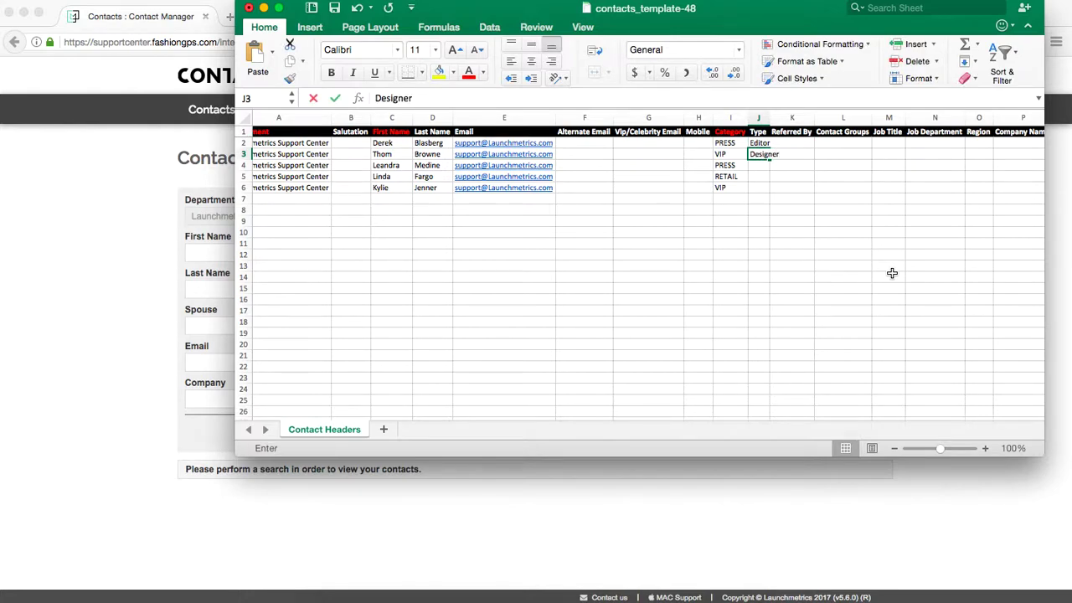
key(Return)
text(Bl)
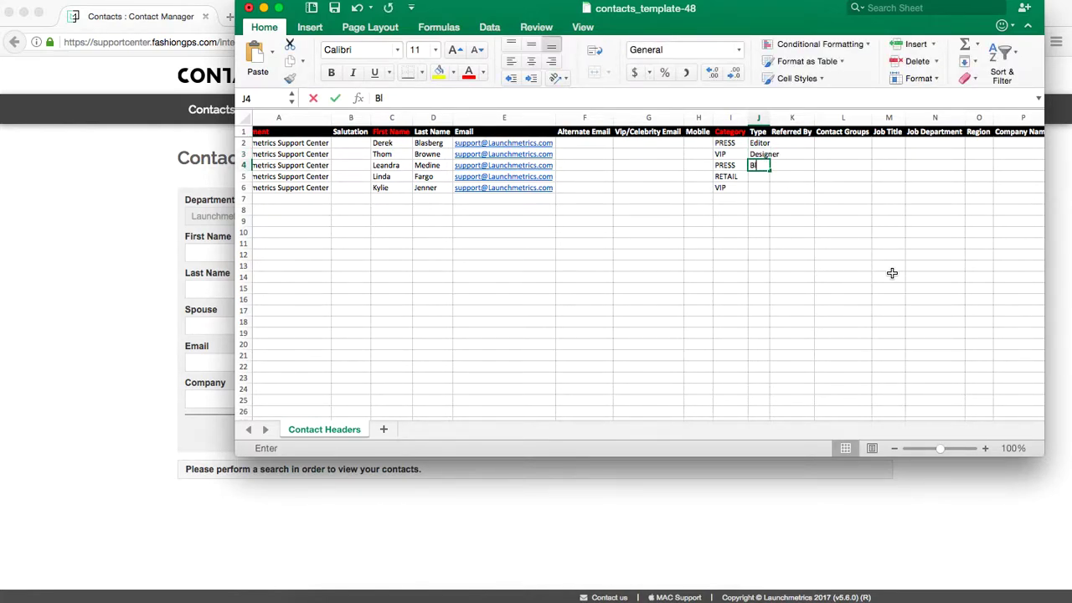
text(ogger)
key(Return)
text(Luxury)
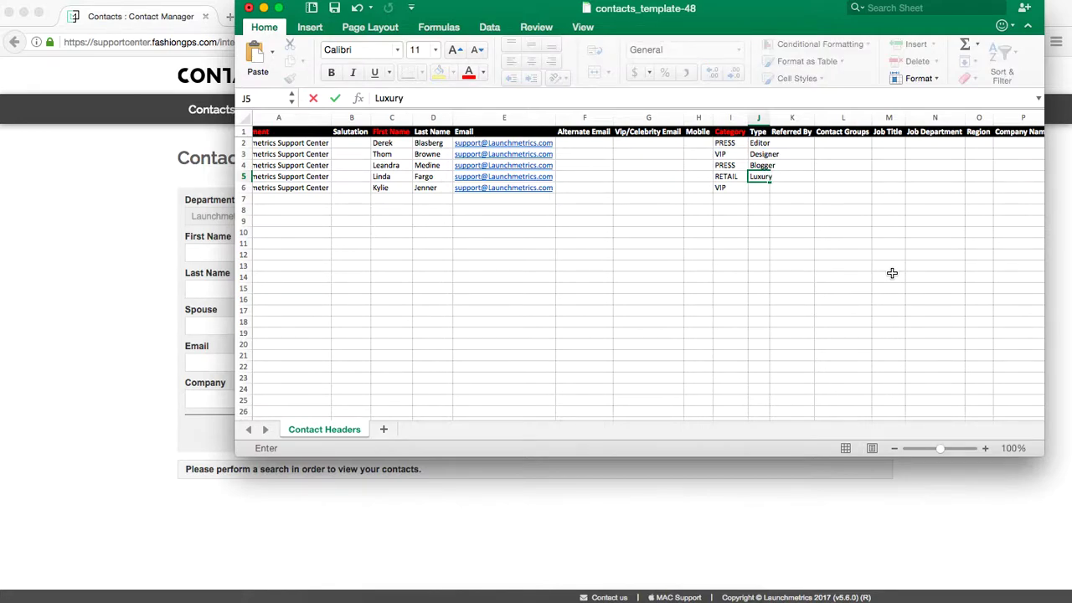
key(Return)
text(Celebrity)
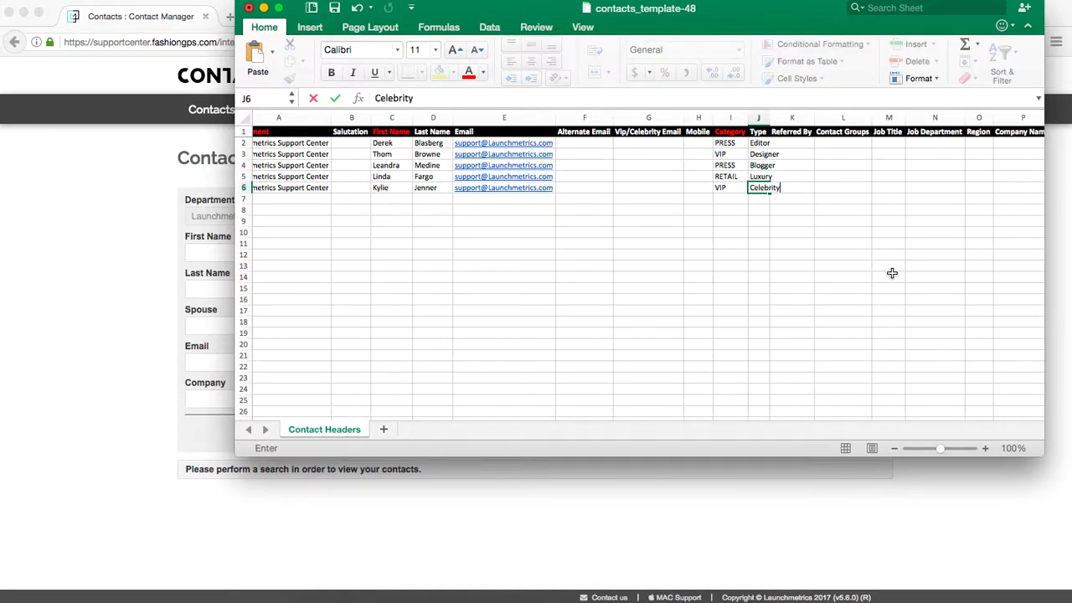
key(Return)
key(Up)
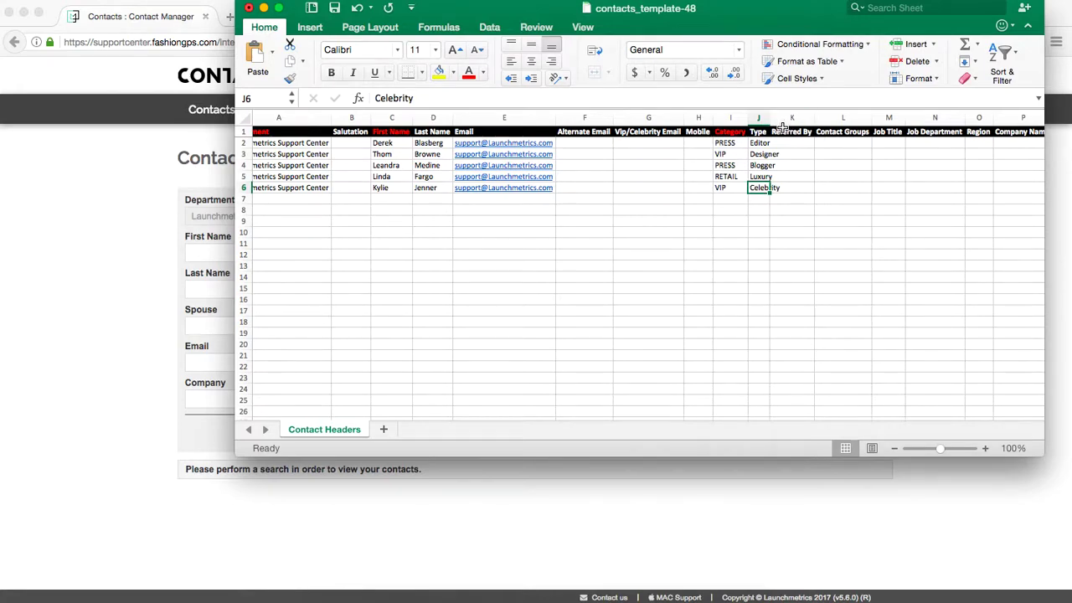
drag(769, 124, 783, 124)
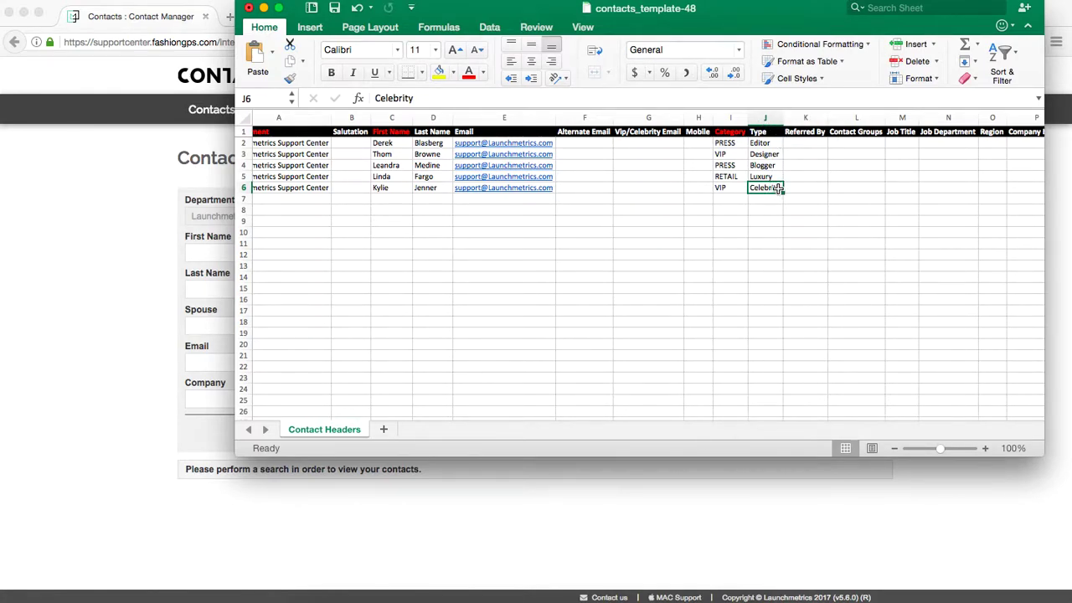
double_click(779, 190)
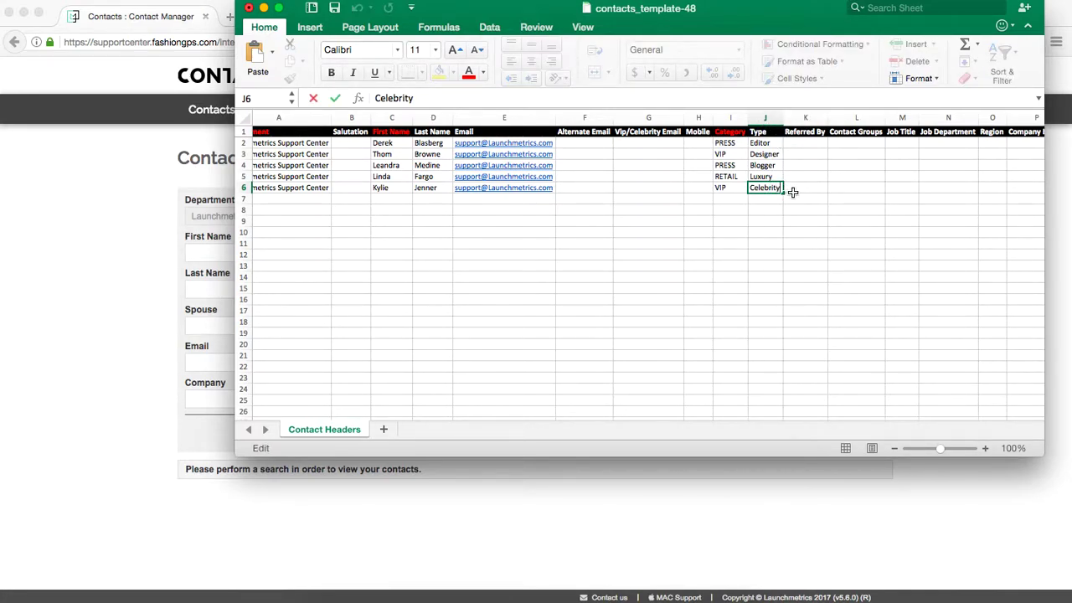
text(, Fashion)
key(Return)
drag(783, 117, 813, 117)
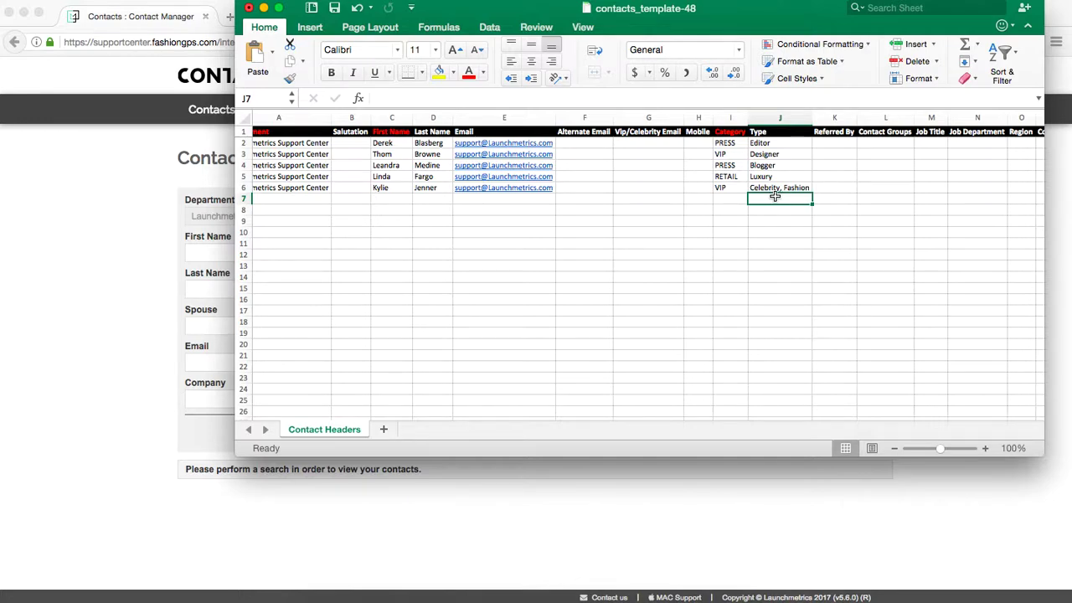
Enter 'Menswear Designers' in L3 and 'Celebrity Gifting' in L6, auto-fitting the Contact Groups column.
scroll(877, 206, right, 1)
click(869, 158)
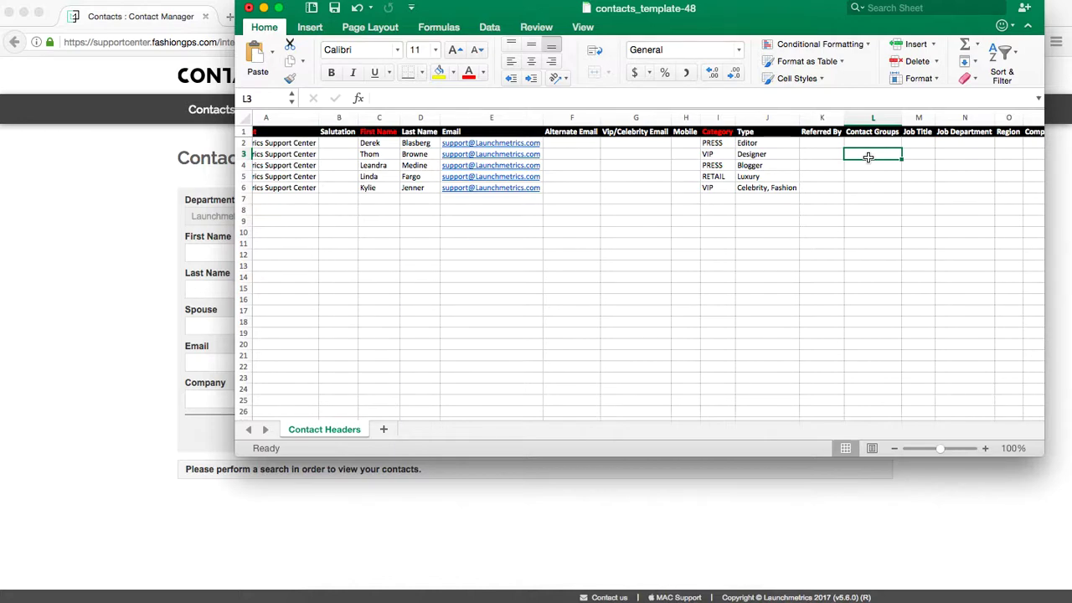
text(Mendwear)
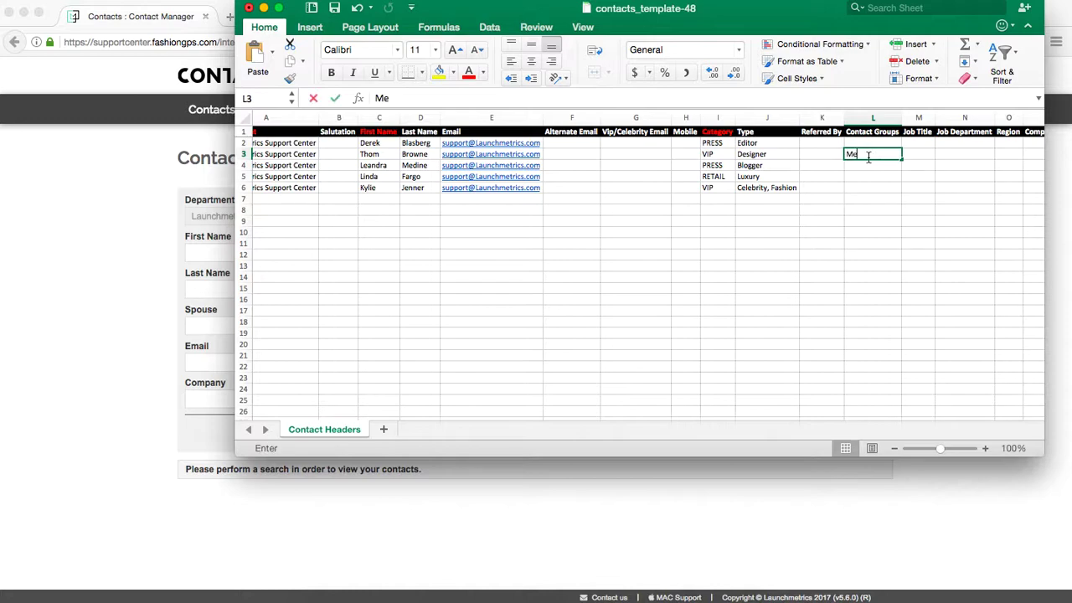
key(BackSpace)
key(BackSpace)
key(BackSpace)
key(BackSpace)
key(BackSpace)
text(swe)
key(BackSpace)
key(BackSpace)
text(wear Designers)
key(Return)
double_click(902, 122)
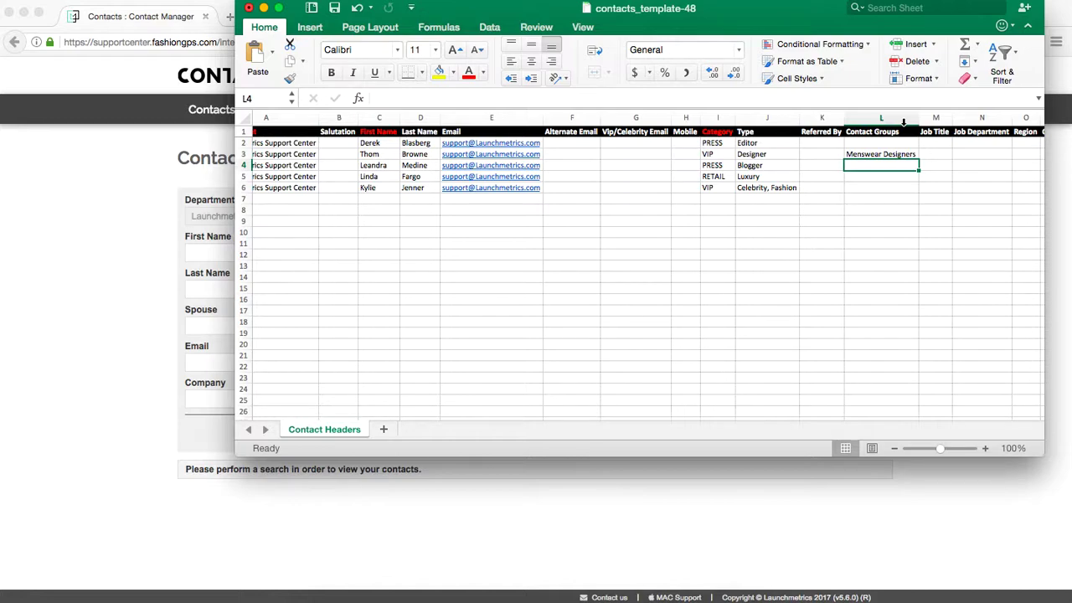
key(Down)
key(Down)
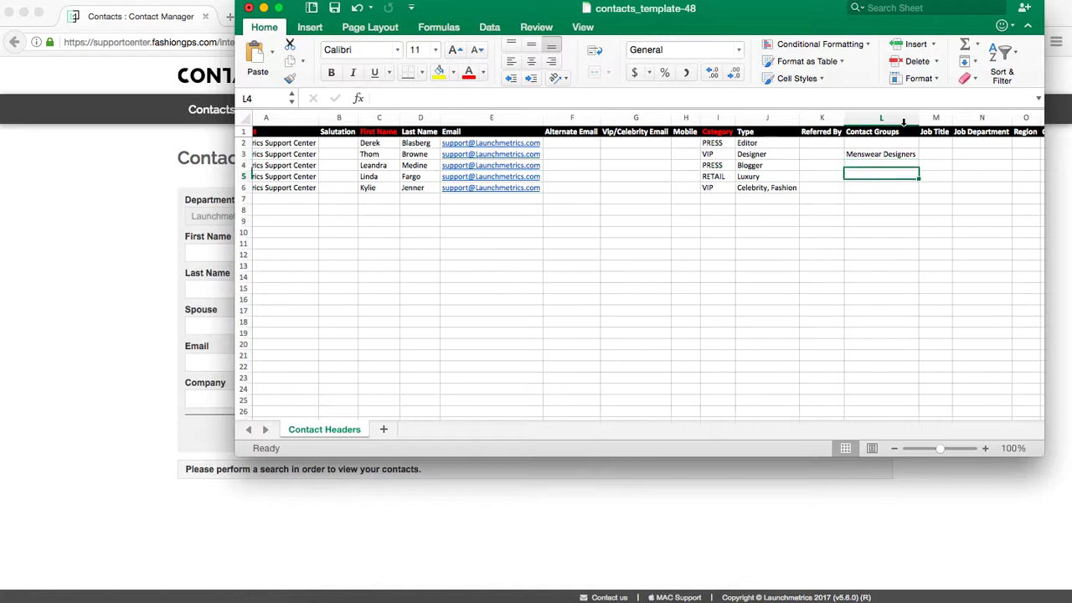
text(Cel)
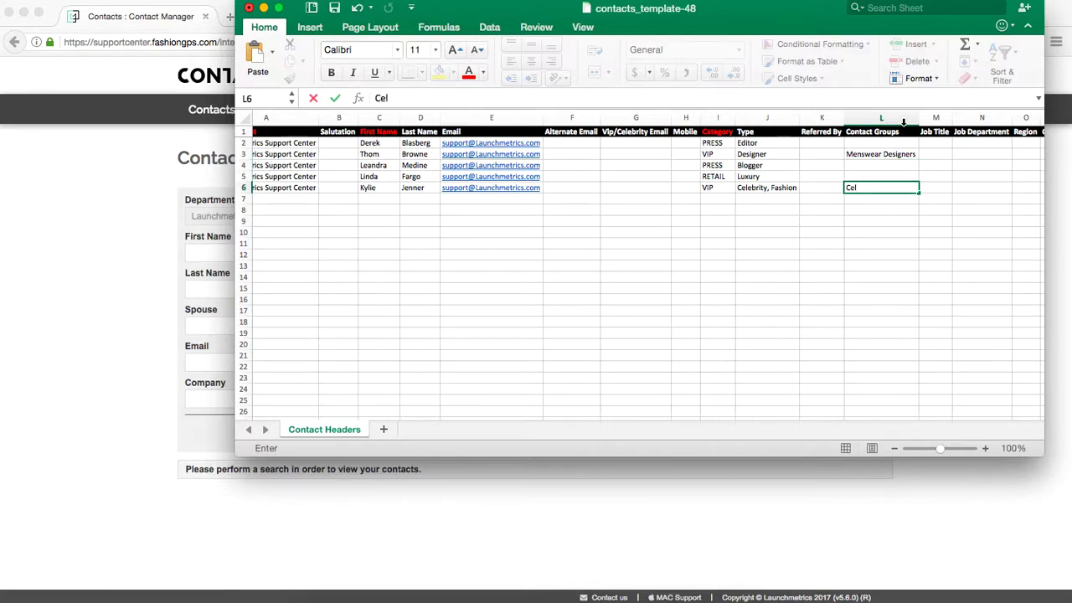
text(ebrity Gifting)
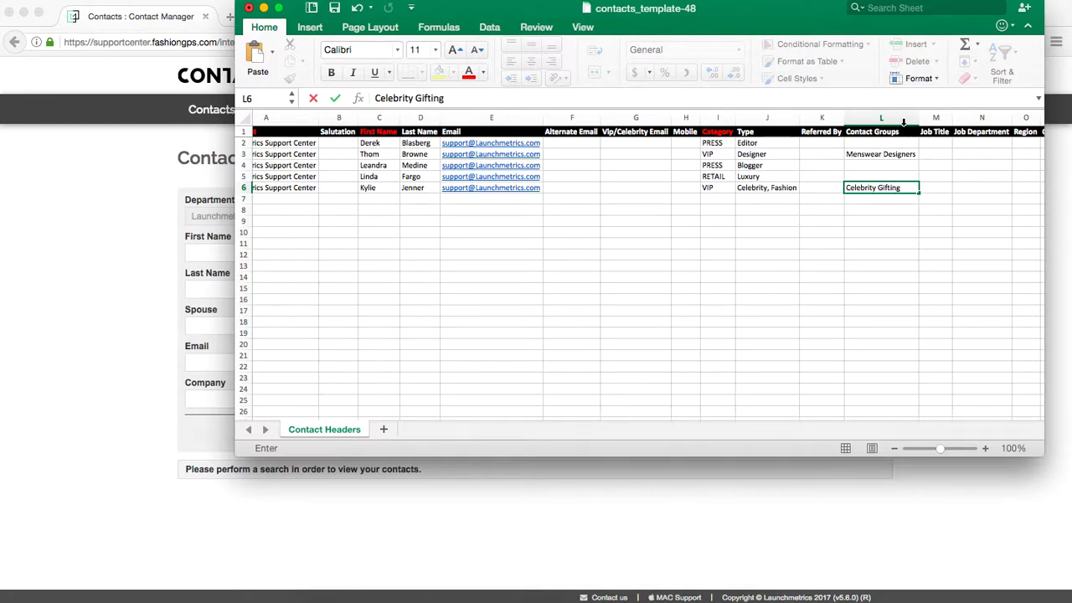
key(Return)
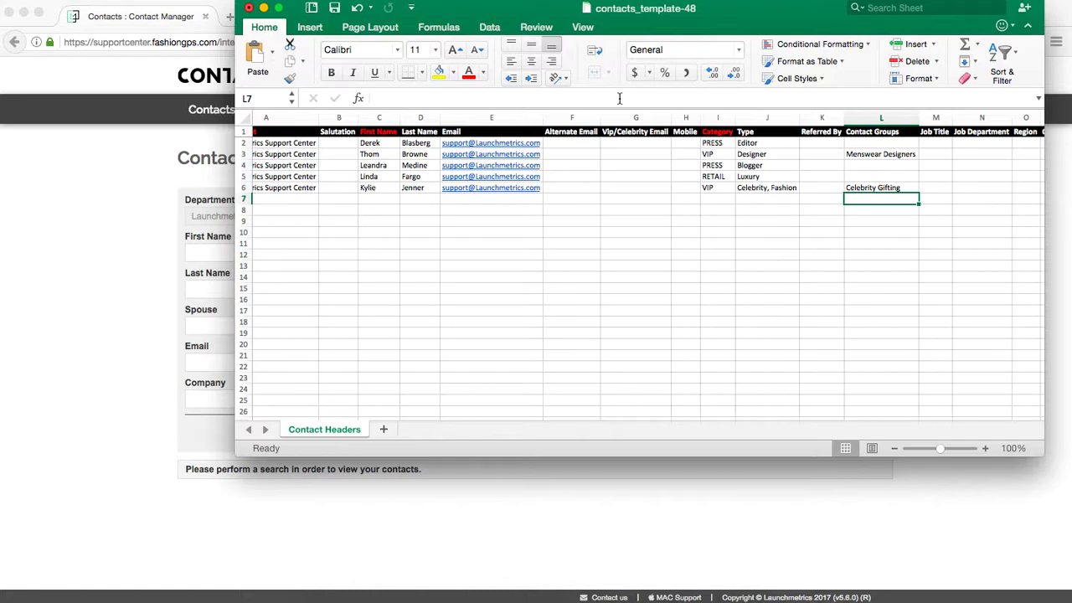
Enter Vanity Fair, Thom Browne, Man Repeller and Bergdorf Goodman in P2:P5 and widen column P.
scroll(721, 299, right, 10)
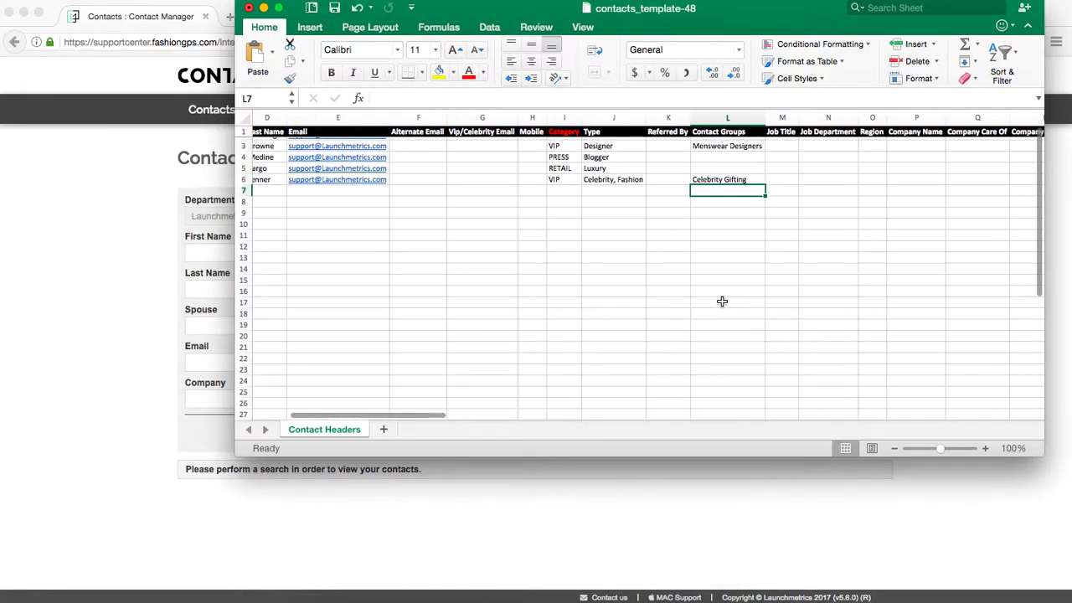
scroll(818, 263, right, 2)
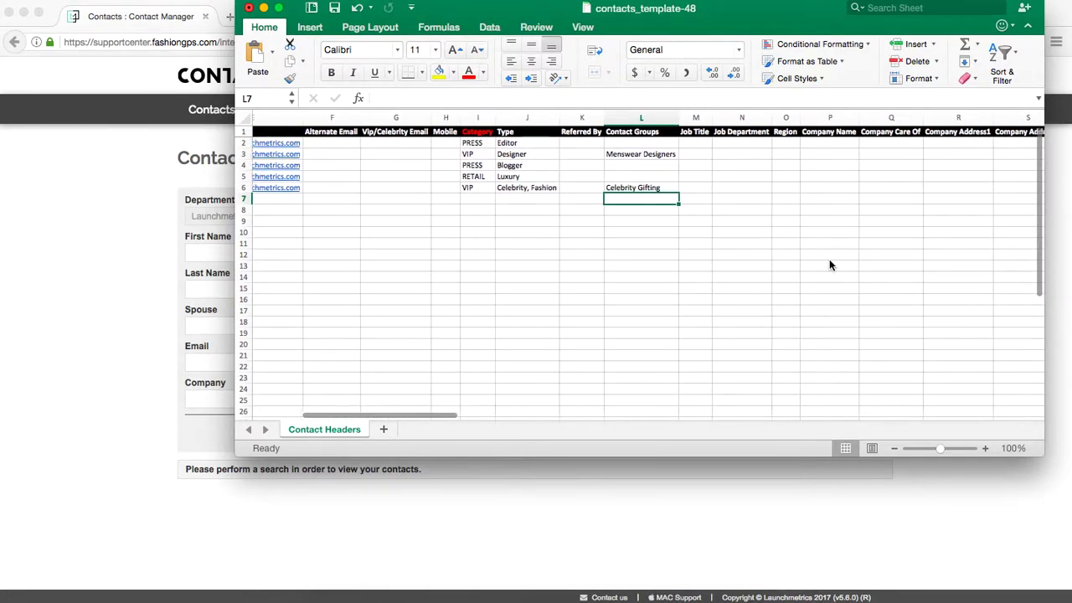
click(838, 144)
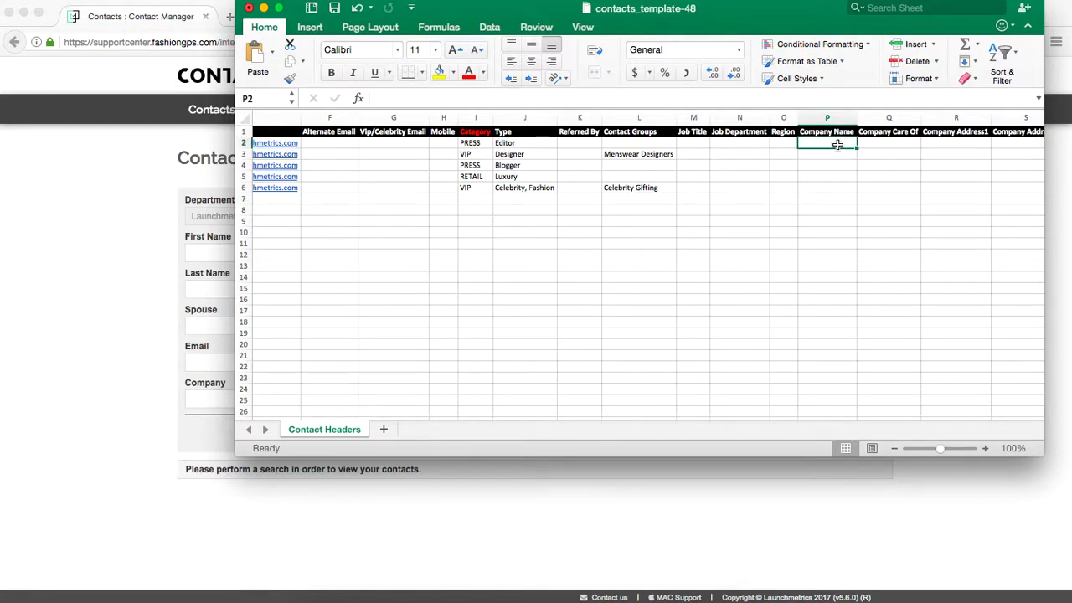
text(Vanity Fair)
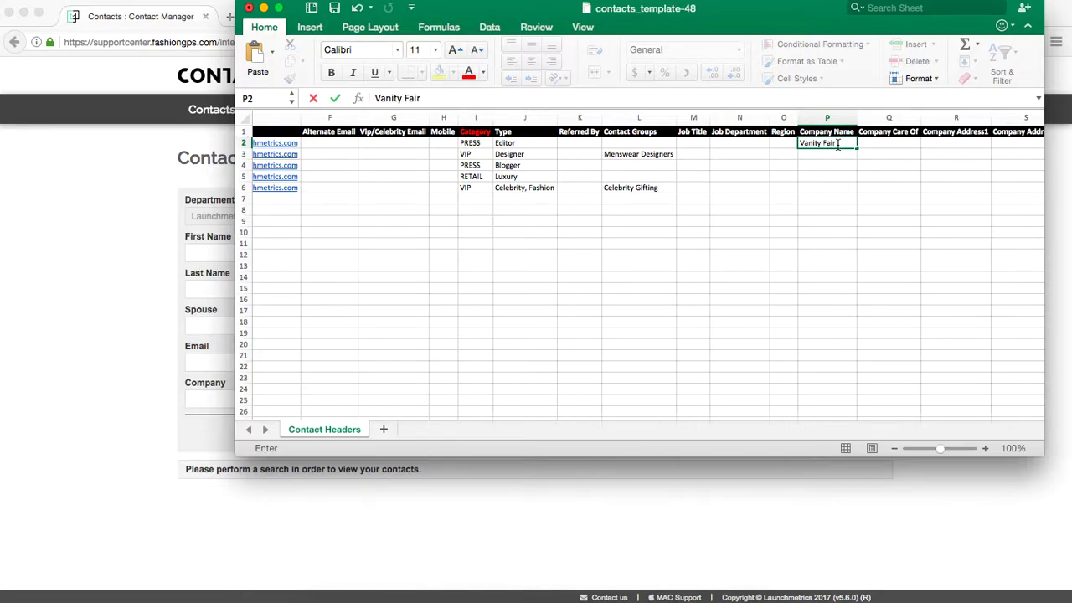
key(Return)
text(Thom Browne)
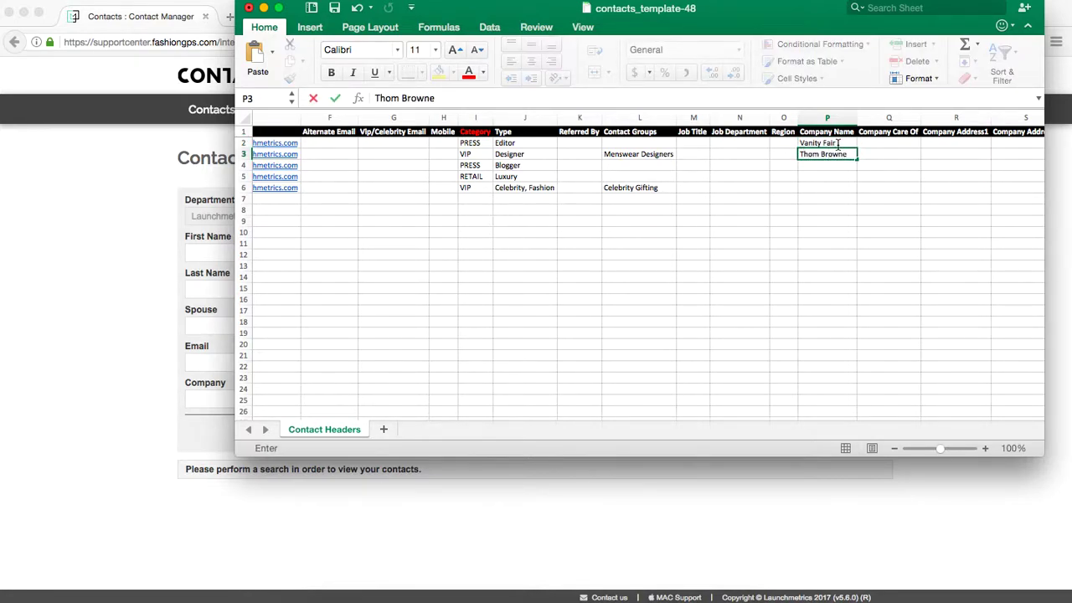
key(Return)
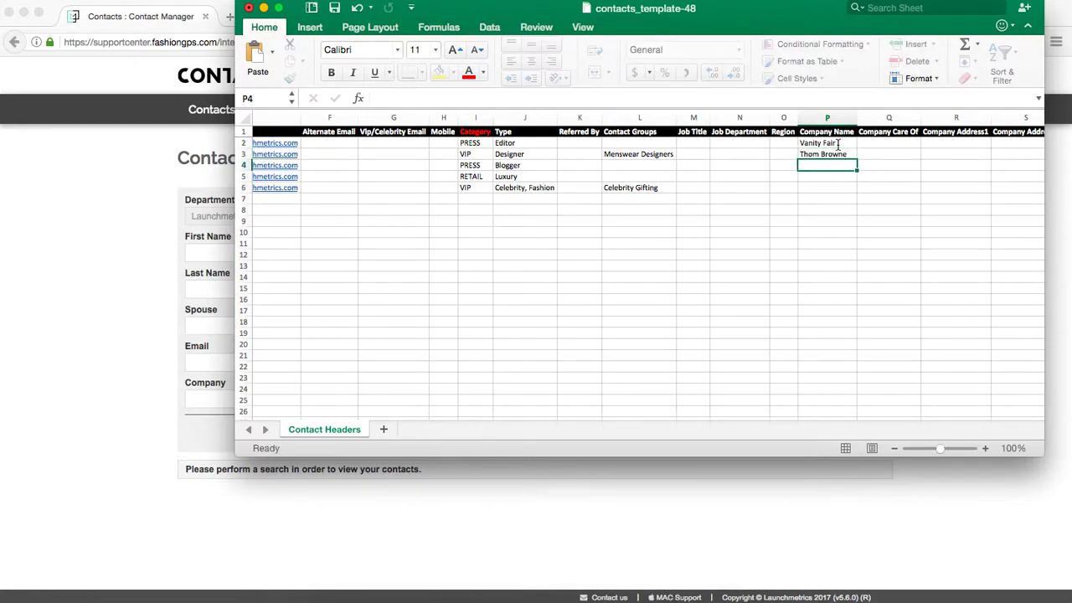
text(Man Repeller)
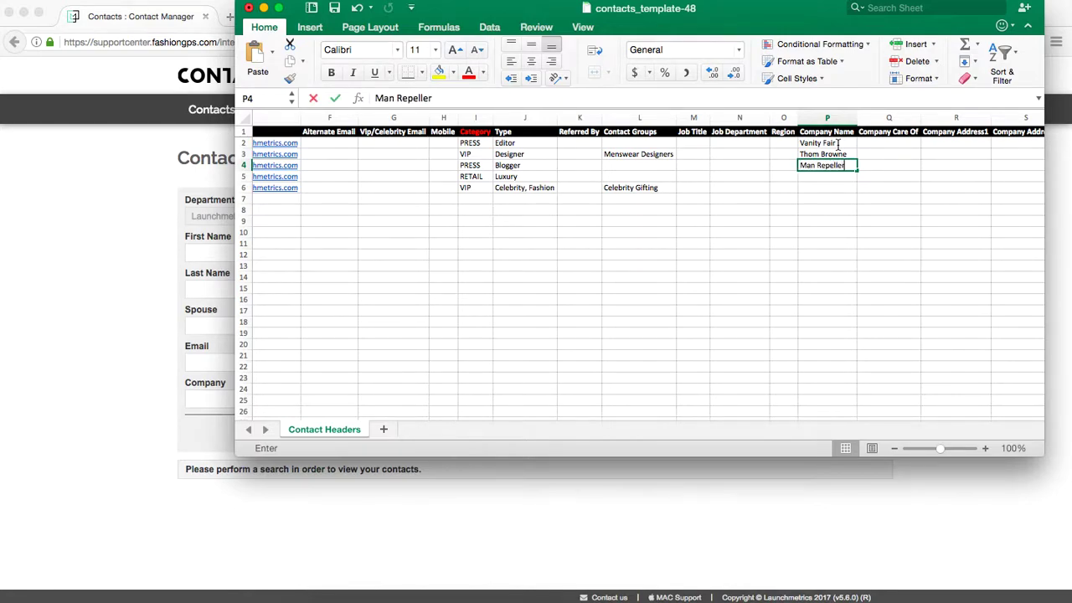
key(Return)
text(Ber)
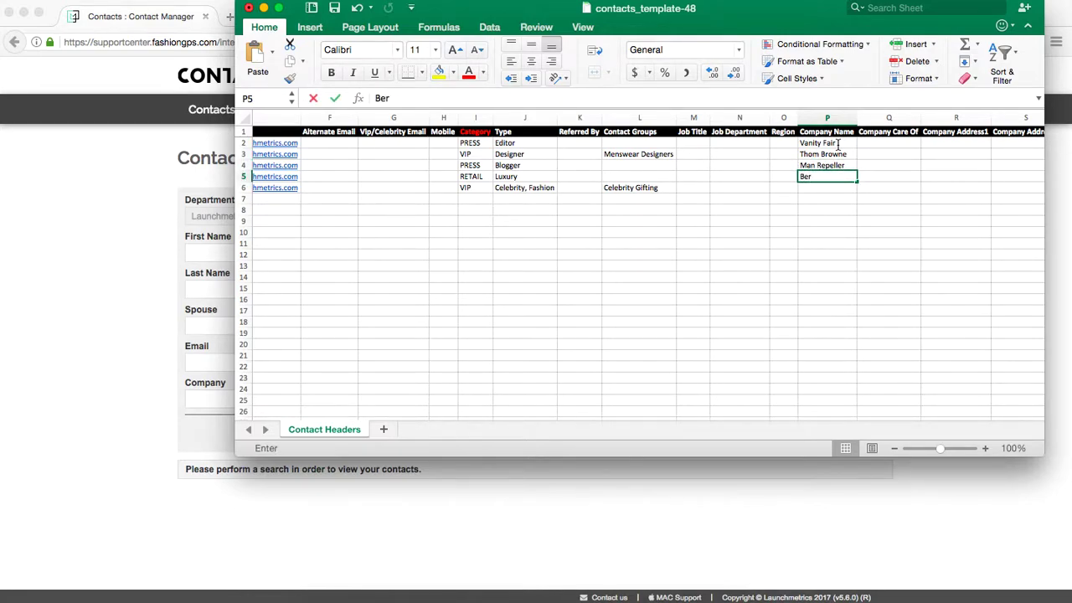
text(gdorf Goodman)
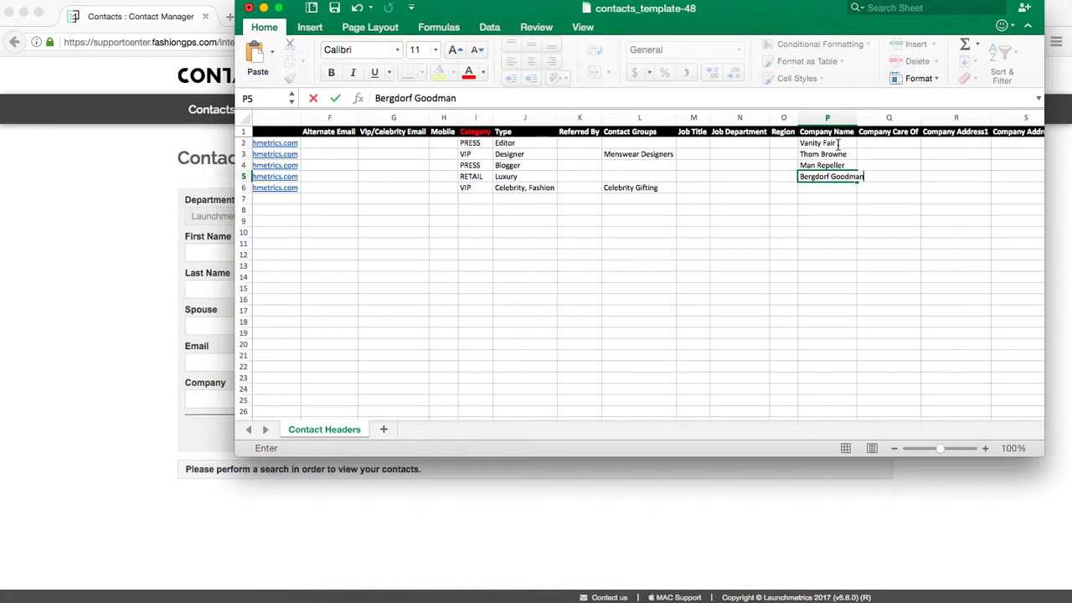
key(Return)
drag(857, 117, 867, 118)
scroll(861, 181, right, 3)
scroll(860, 177, right, 2)
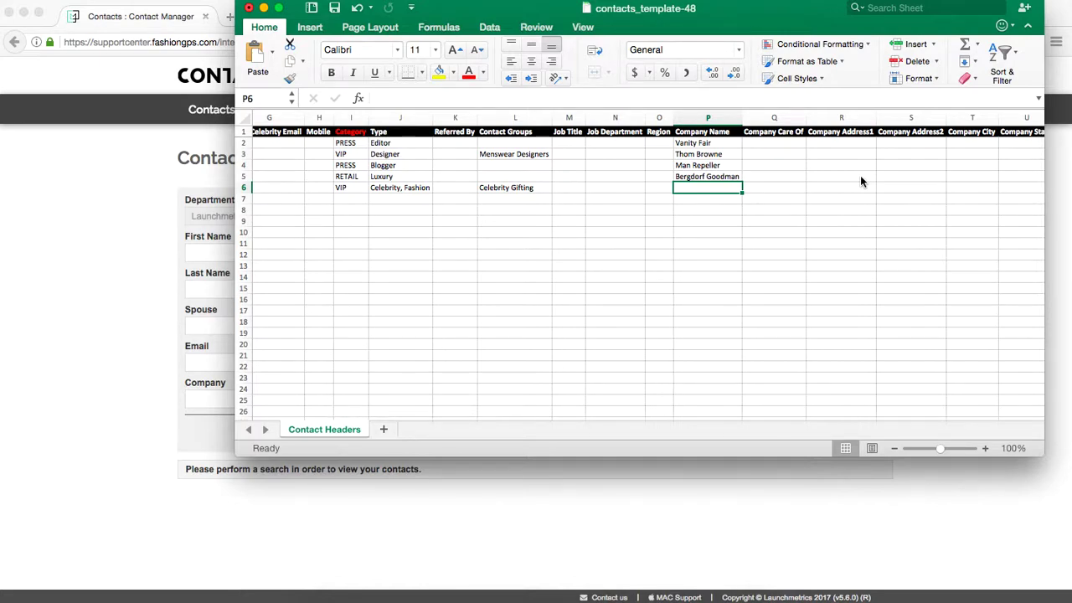
scroll(860, 178, right, 2)
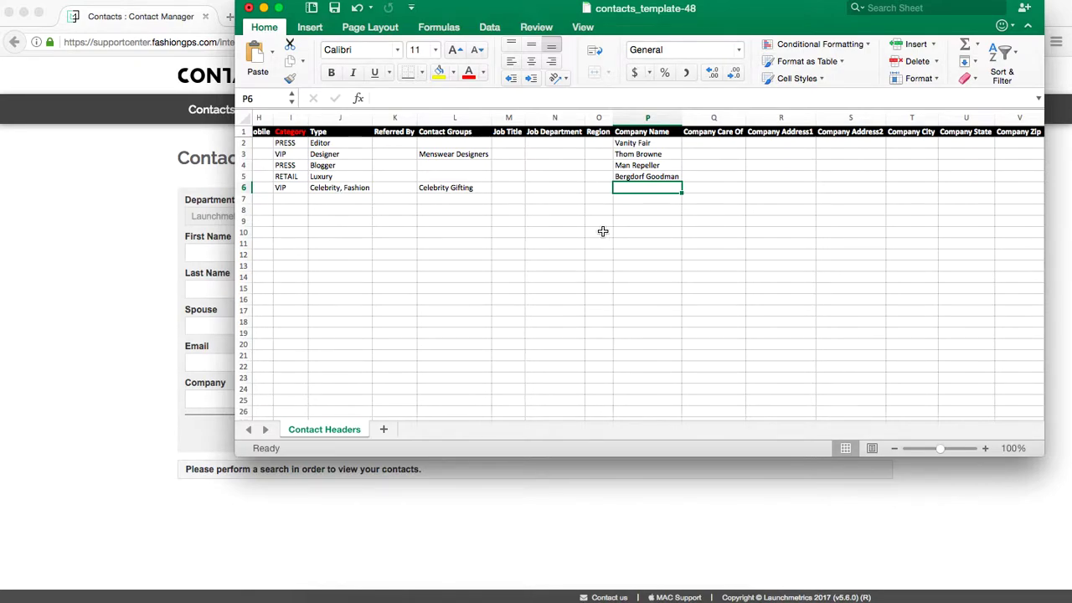
scroll(602, 231, left, 8)
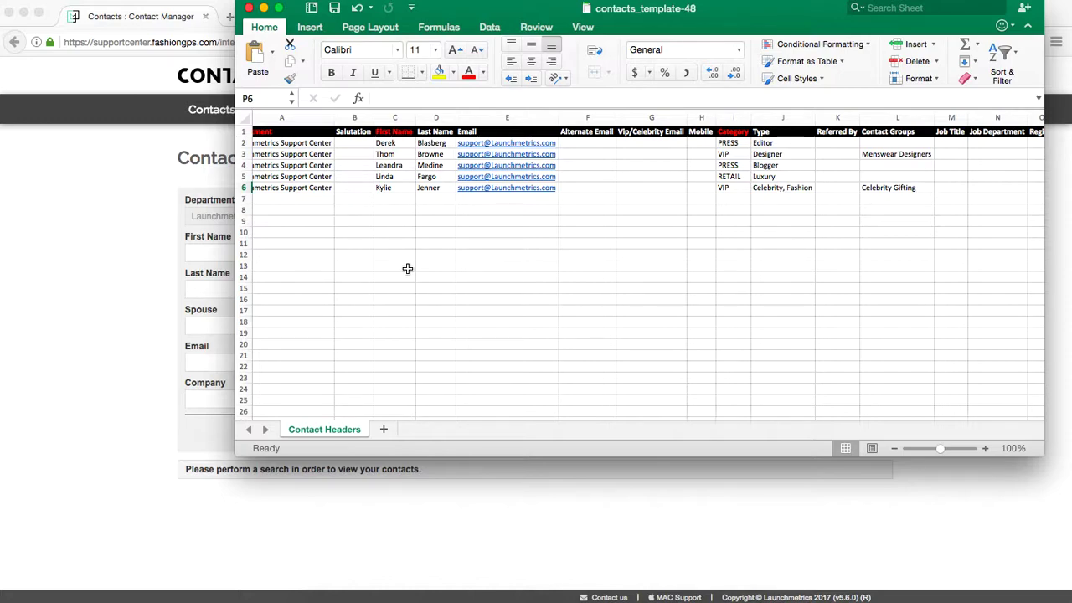
Import contacts_template-48.xls from Downloads with Import Type set to Contacts.
click(115, 164)
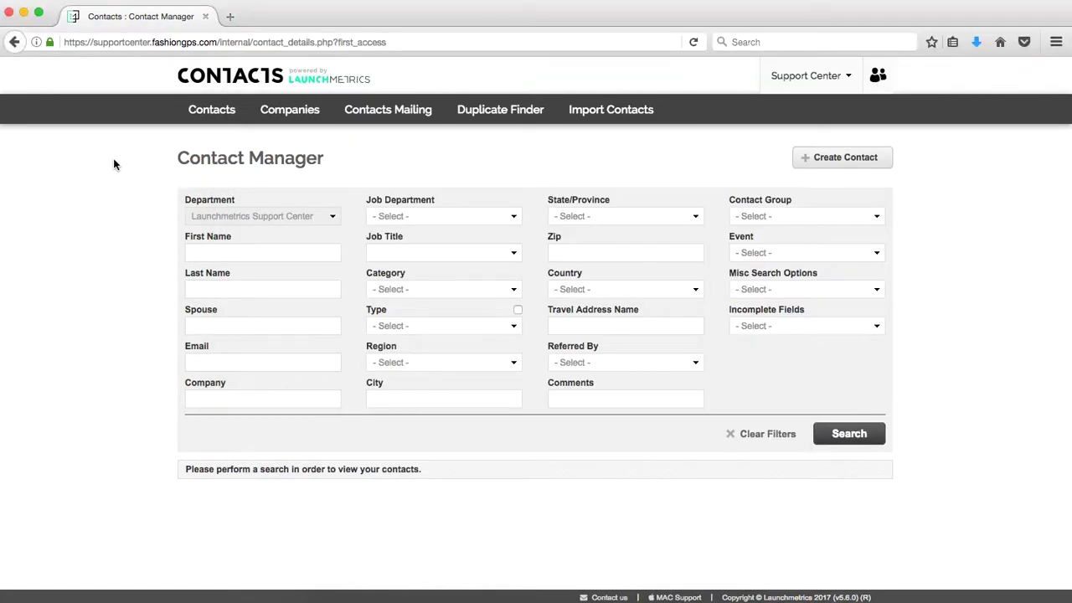
click(625, 113)
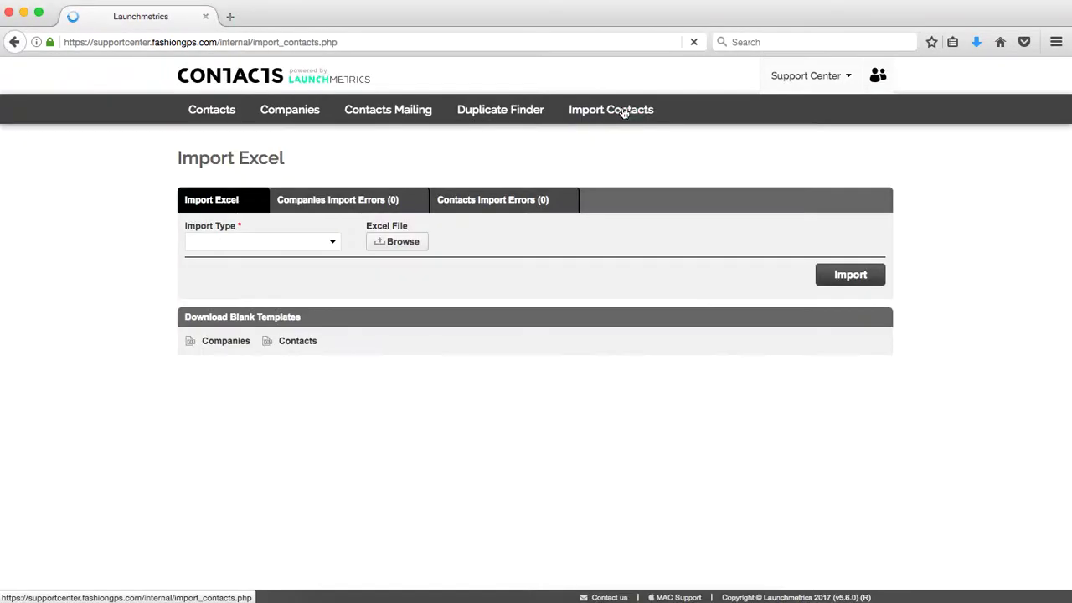
click(280, 246)
click(265, 298)
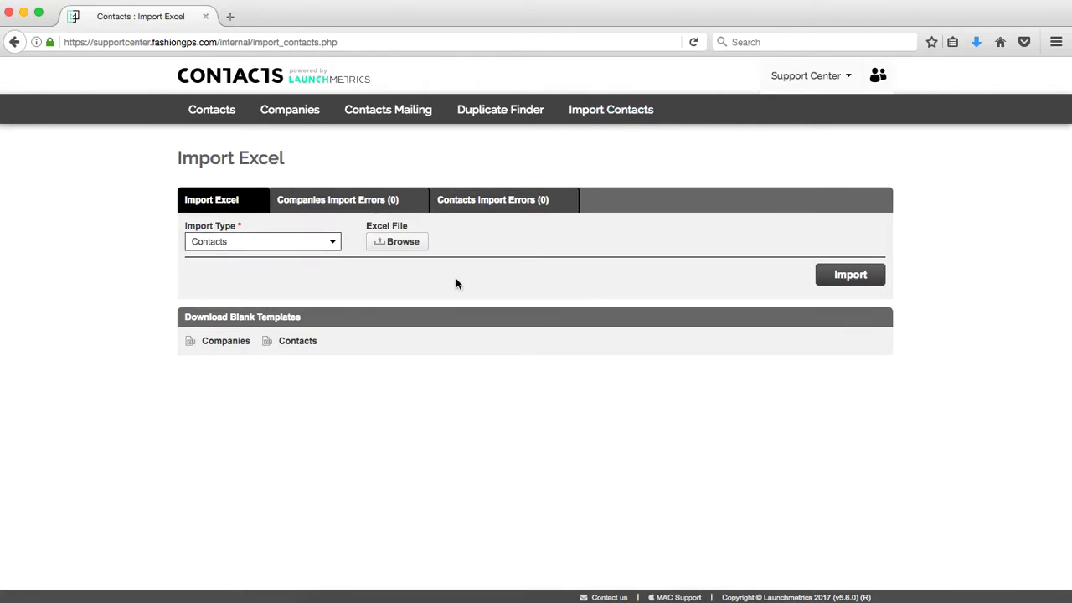
click(408, 246)
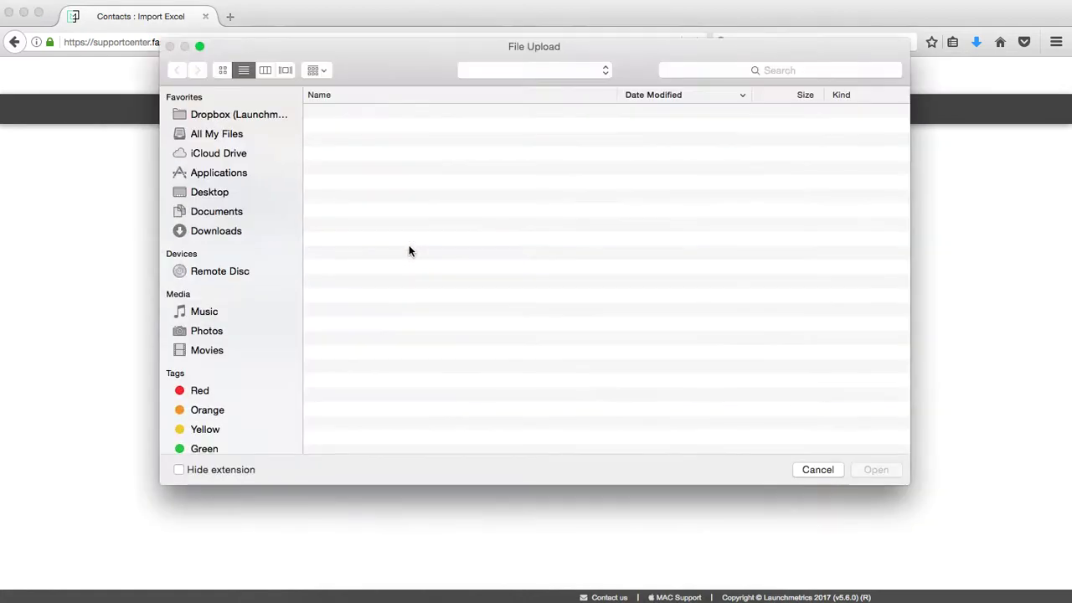
click(216, 231)
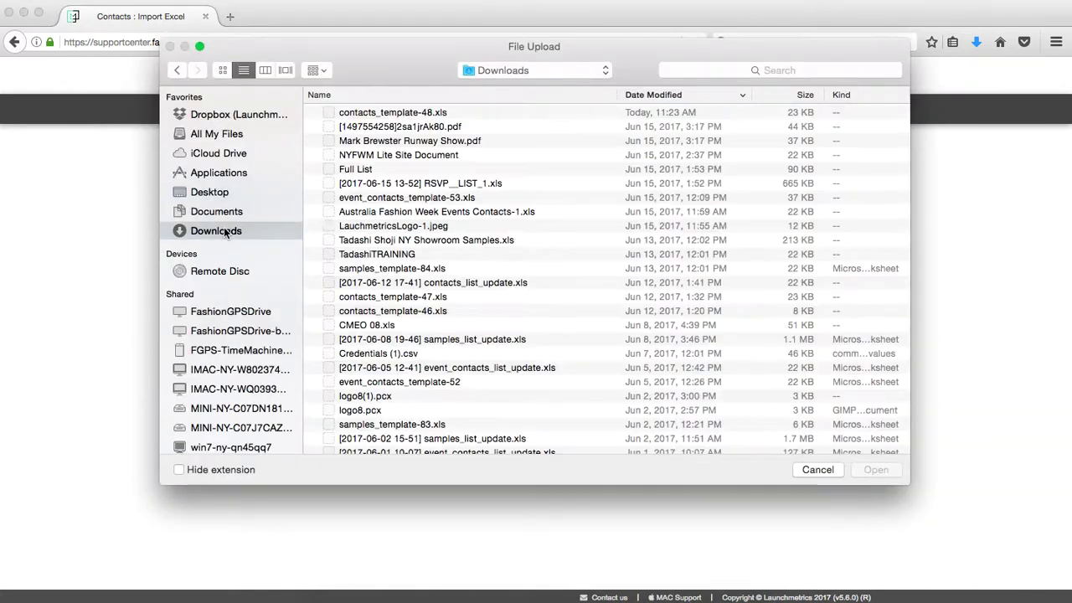
double_click(406, 112)
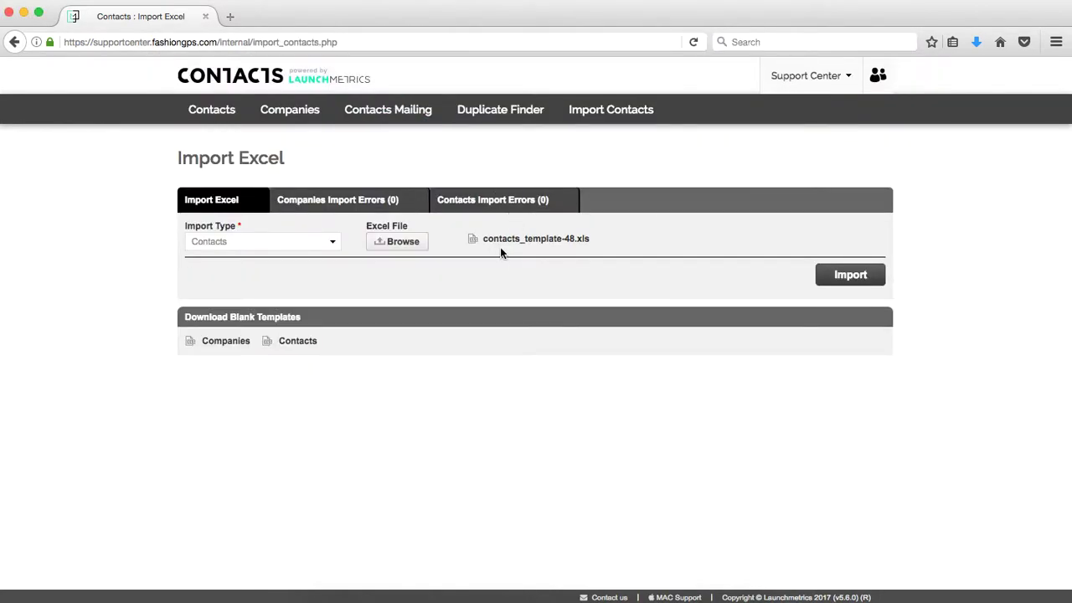
click(841, 280)
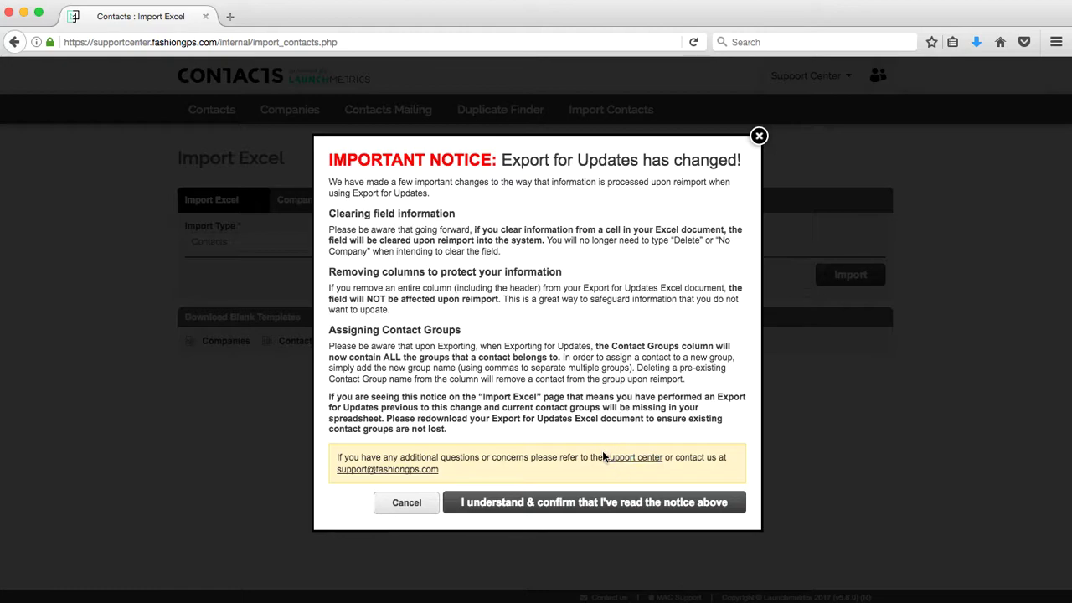
Confirm the import notice, run the import, and check Contacts Import Errors shows 0 errors.
click(700, 503)
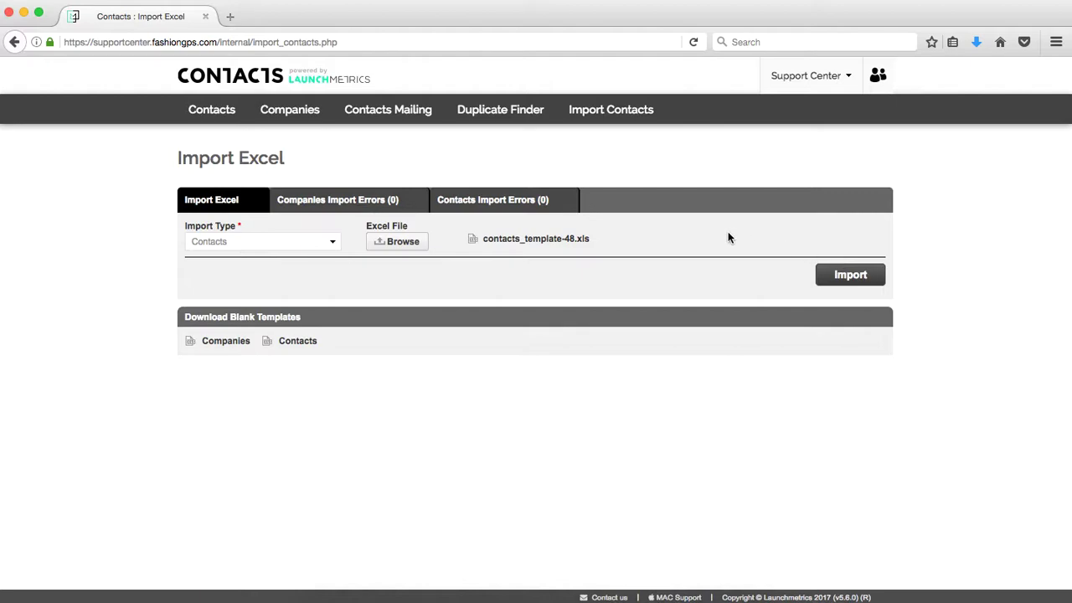
click(524, 210)
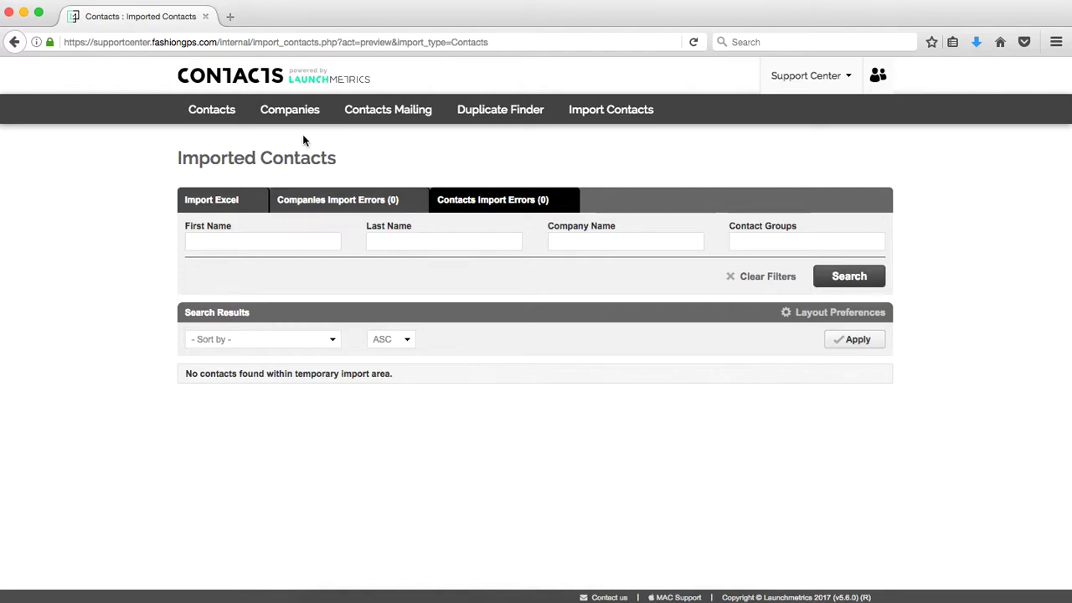
Search Contact Manager with no filters and review all 7 results, including the five imported contacts.
mouse_move(209, 122)
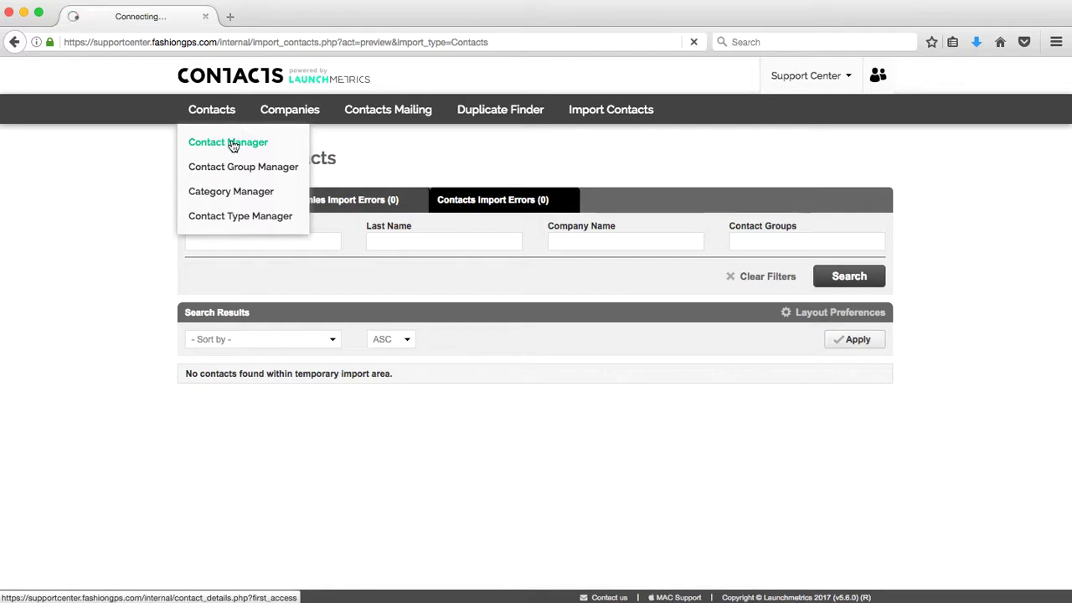
click(224, 144)
click(854, 441)
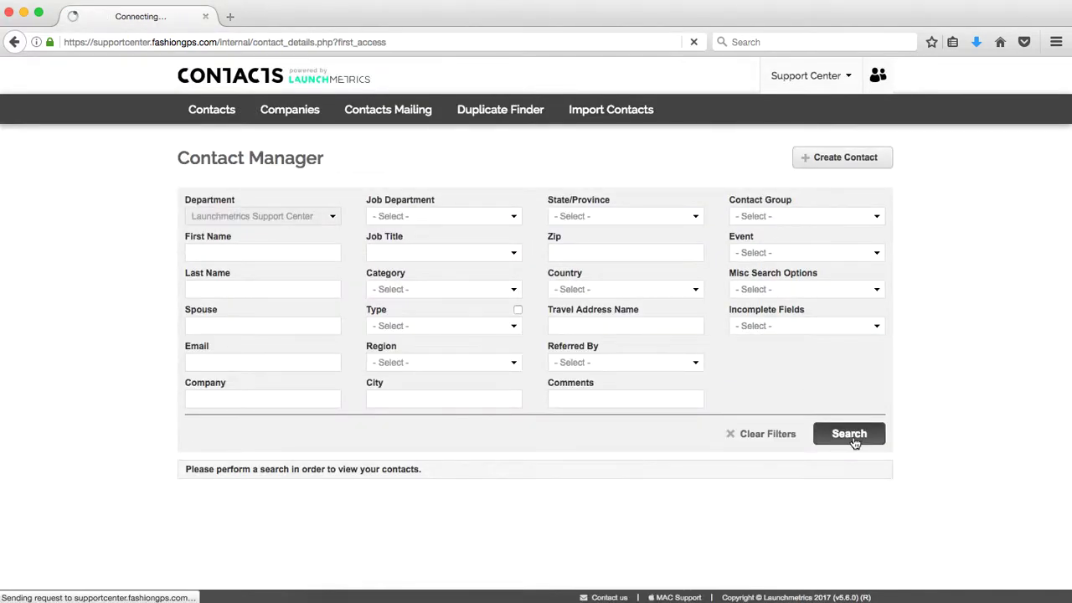
scroll(688, 431, down, 3)
scroll(687, 431, down, 2)
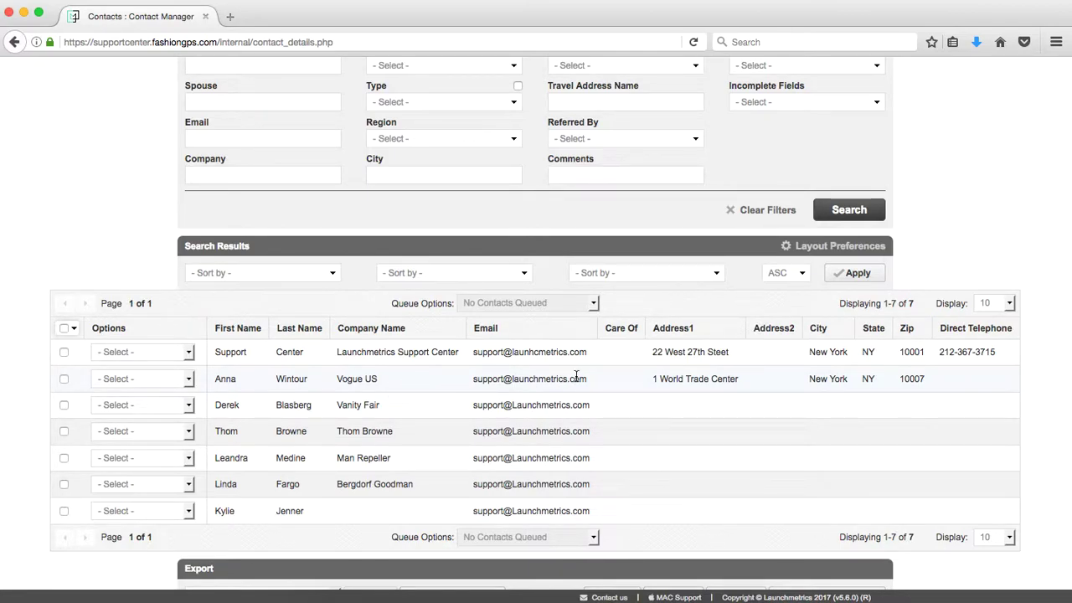
scroll(557, 285, up, 5)
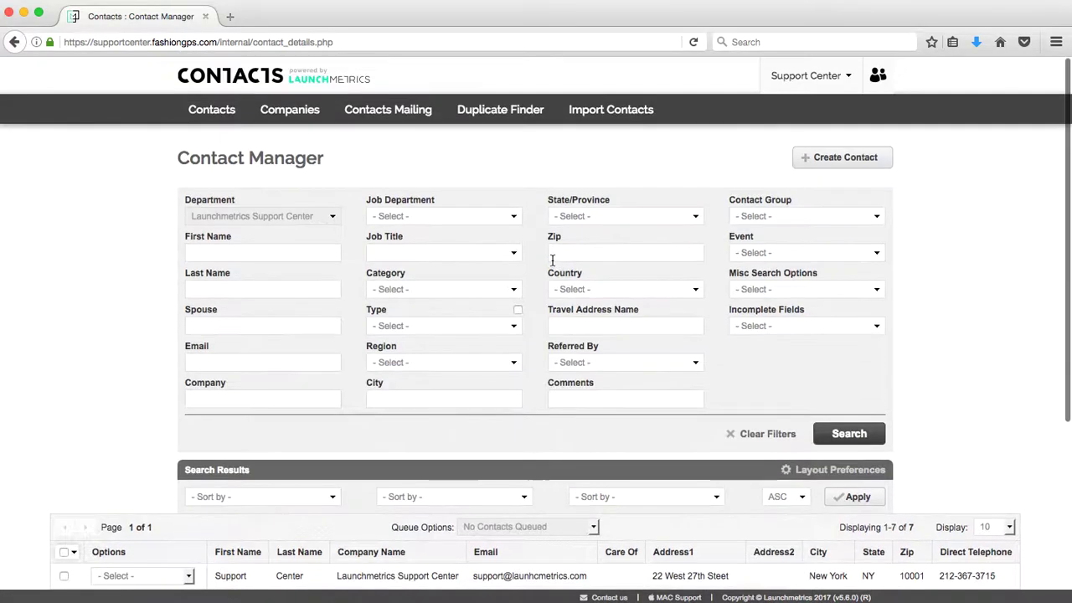